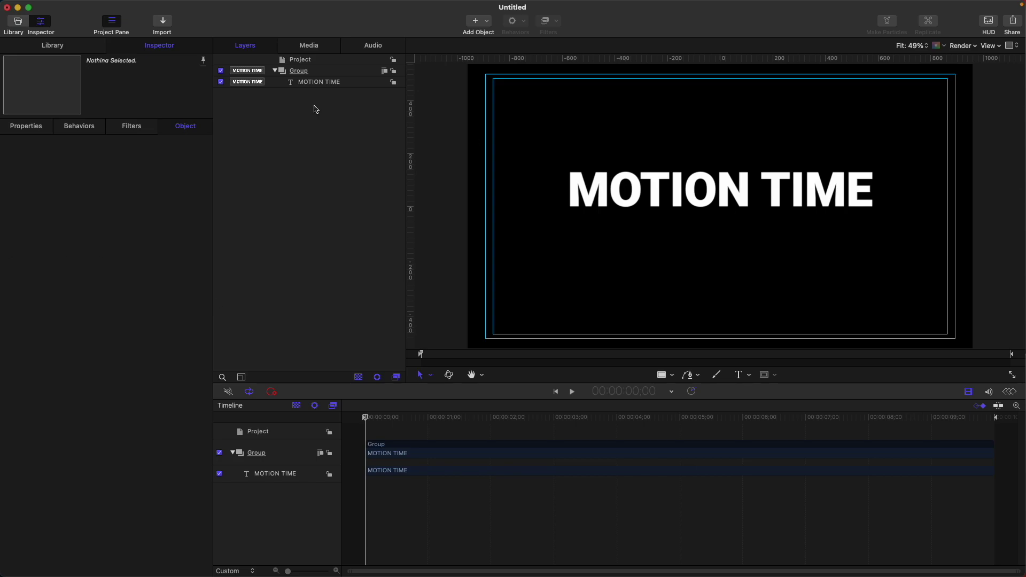
# Select the MOTION TIME text layer inside the Group and show its Properties in the Inspector.
pyautogui.click(299, 71)
pyautogui.click(292, 82)
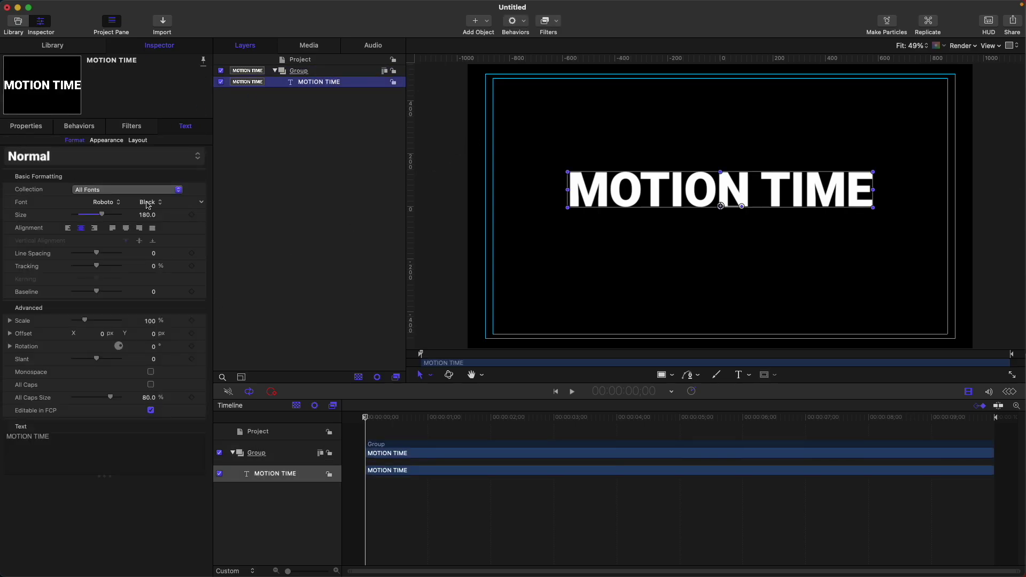
pyautogui.click(31, 132)
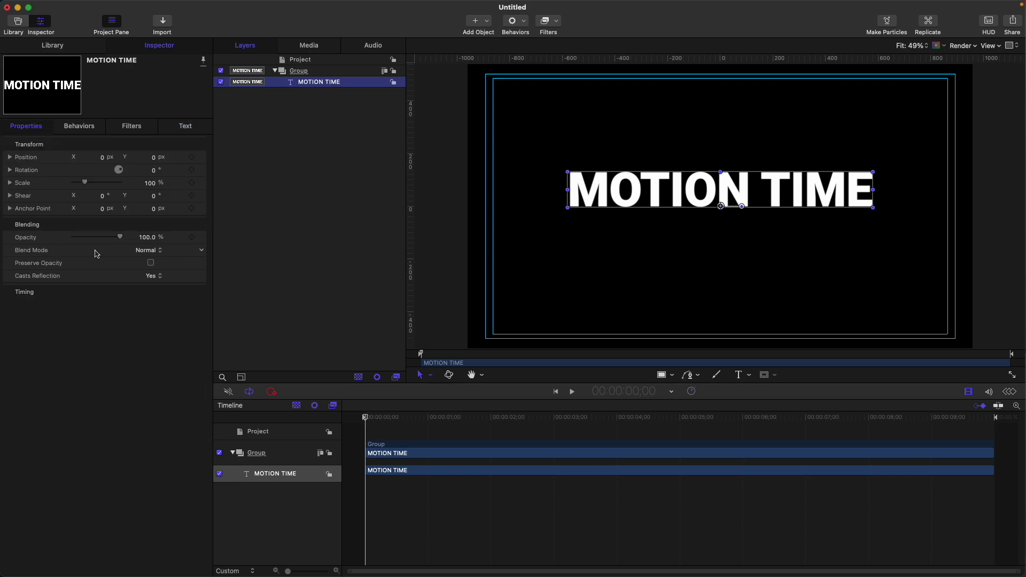
# Apply the Text-Basic Slide In behavior to the MOTION TIME title and play it back.
pyautogui.click(205, 131)
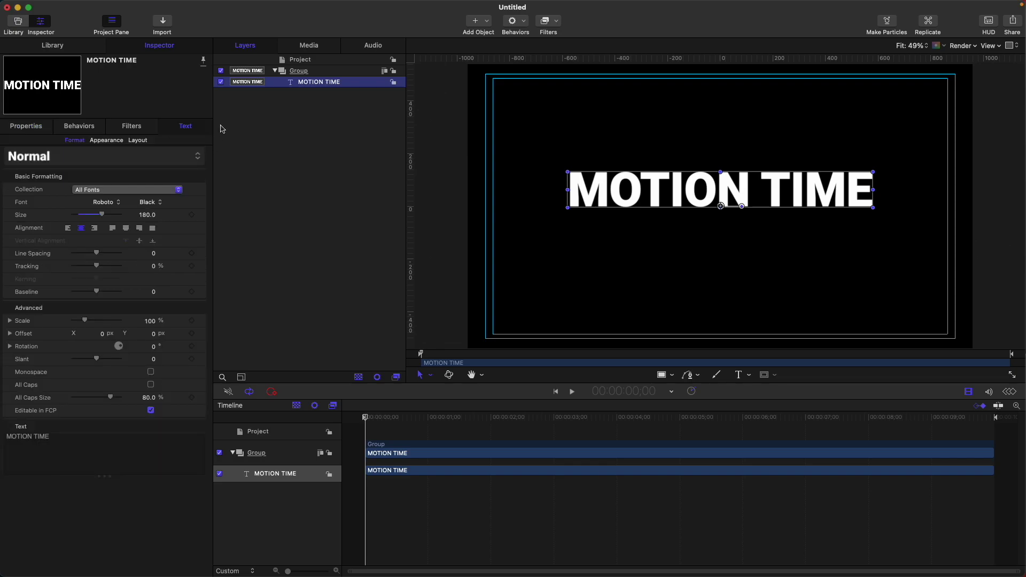
pyautogui.click(516, 22)
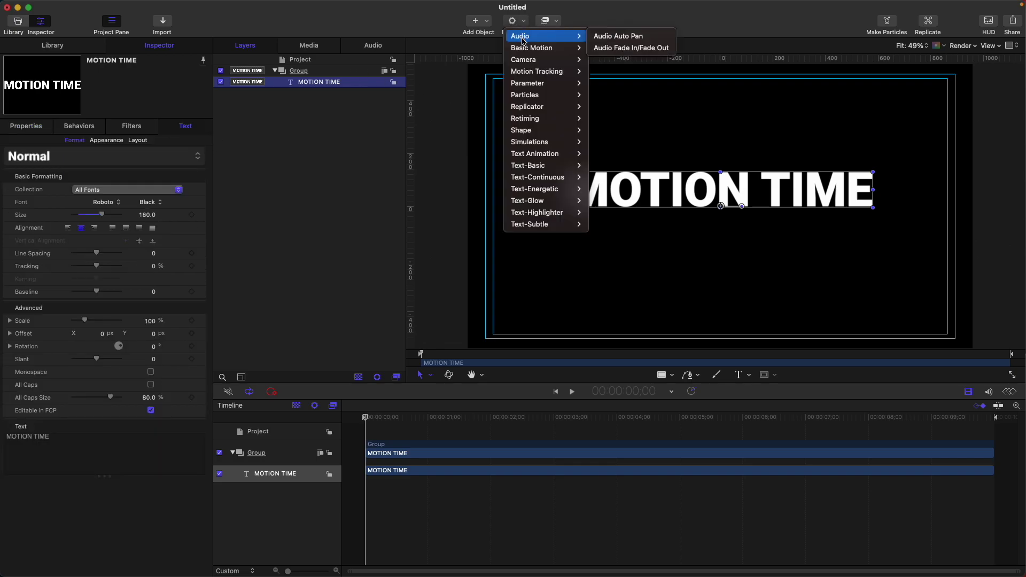
pyautogui.moveTo(537, 156)
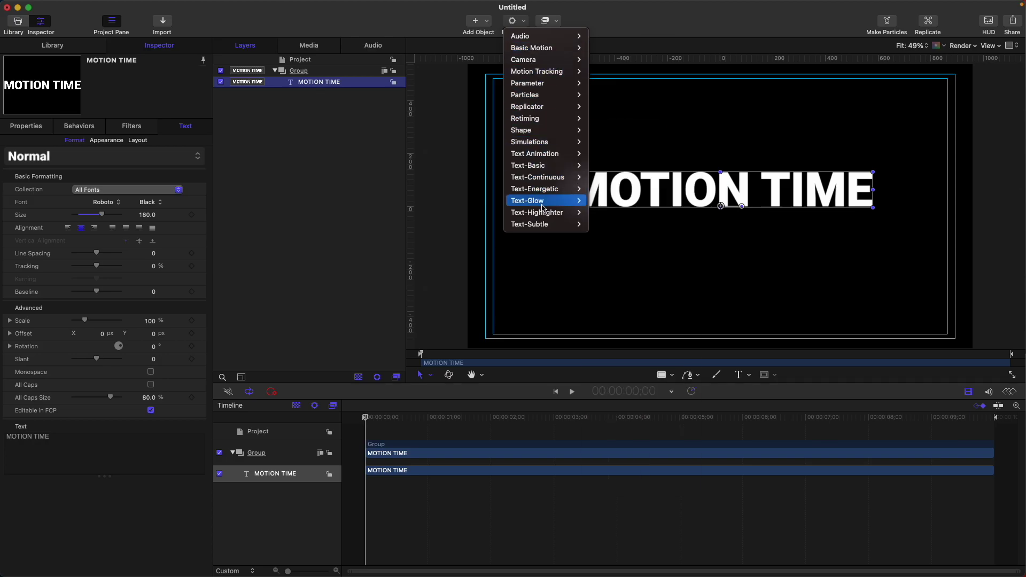
pyautogui.moveTo(550, 227)
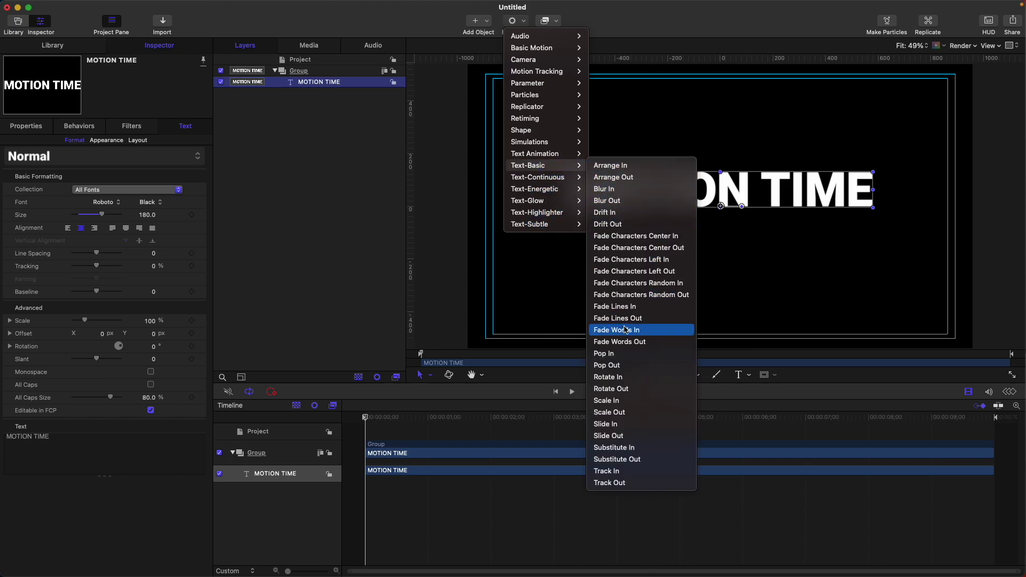
pyautogui.click(620, 424)
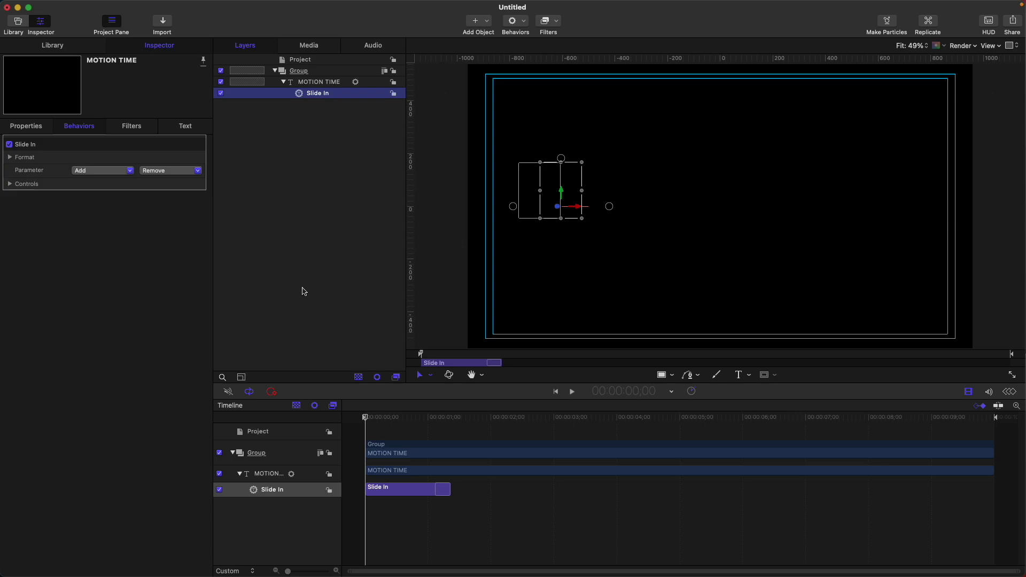
pyautogui.press('space')
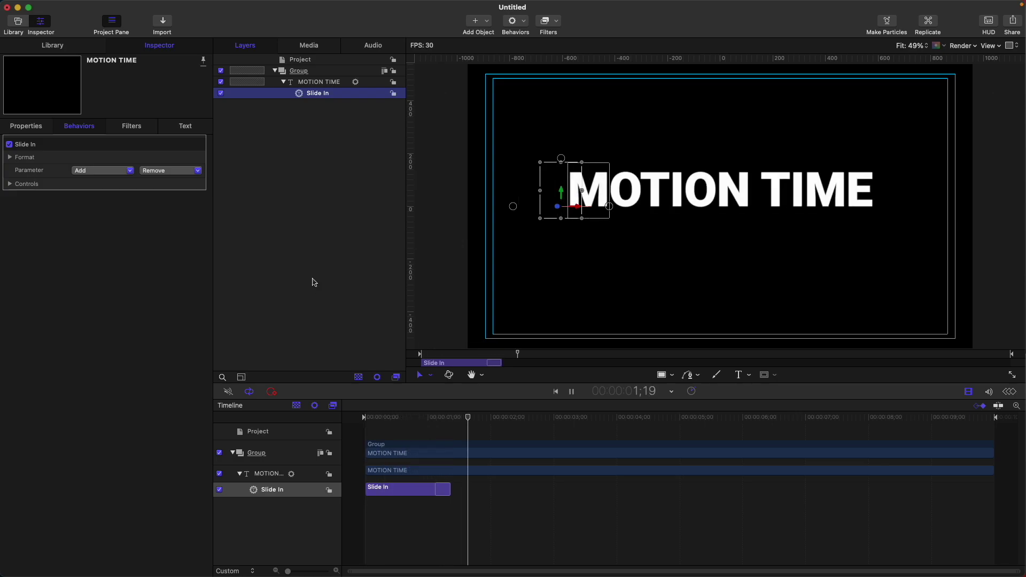
# Replace the Slide In behavior with Text-Basic Fade Words In.
pyautogui.press('Delete')
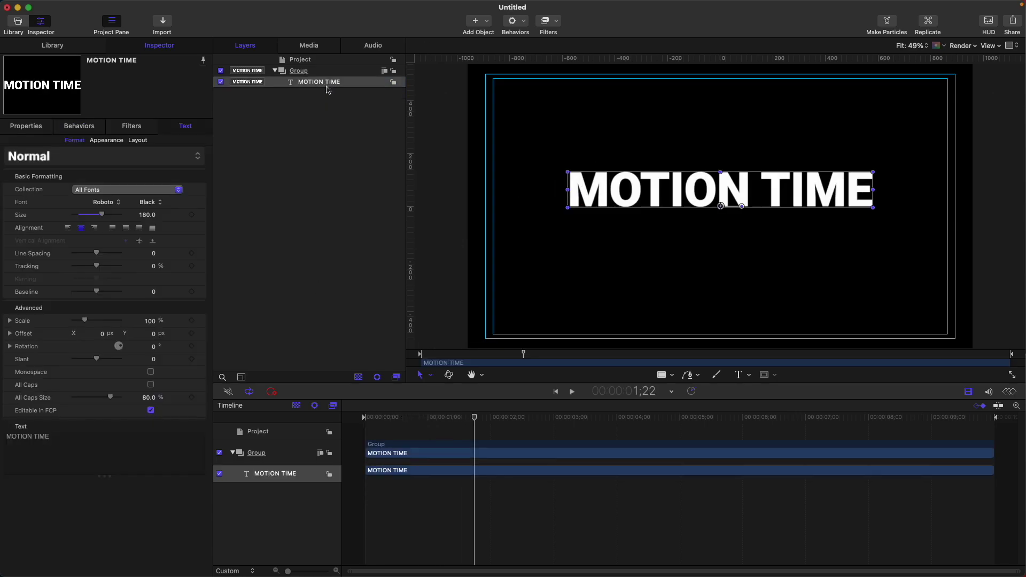
pyautogui.click(512, 22)
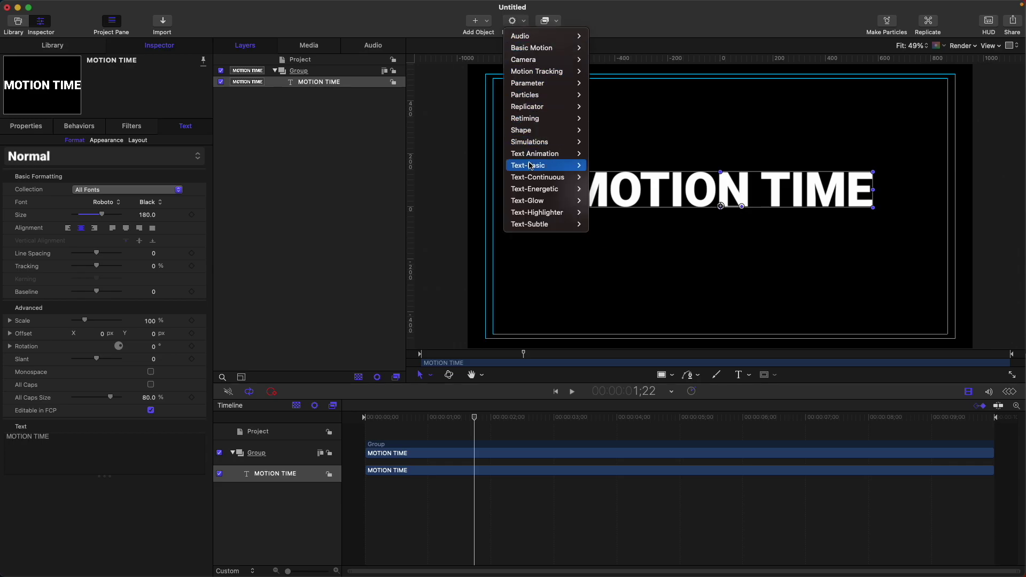
pyautogui.moveTo(531, 166)
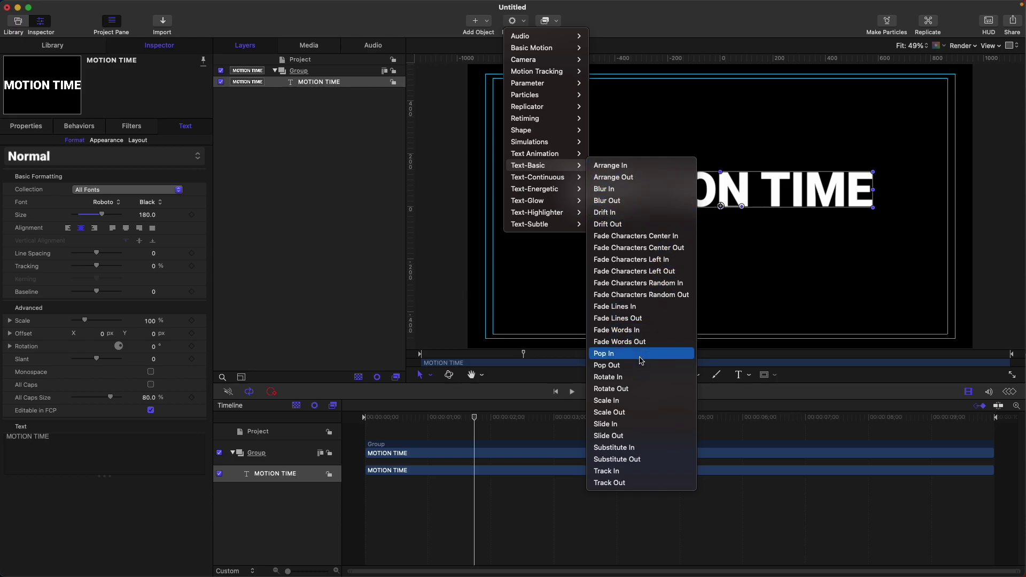
pyautogui.click(648, 330)
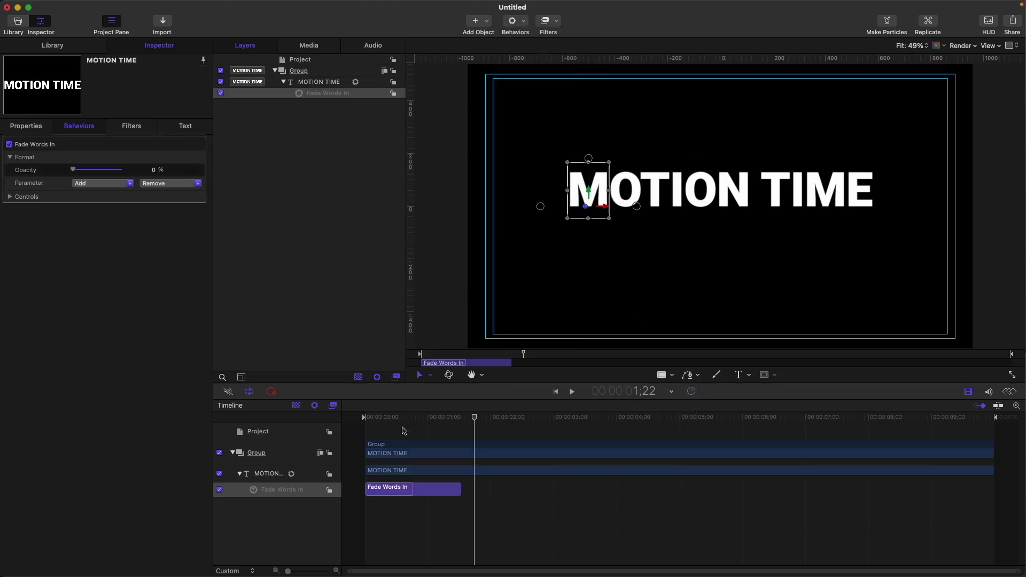
# Preview the Fade Words In animation from near the start, then delete it.
pyautogui.moveTo(453, 417); pyautogui.dragTo(389, 422)
pyautogui.press('space')
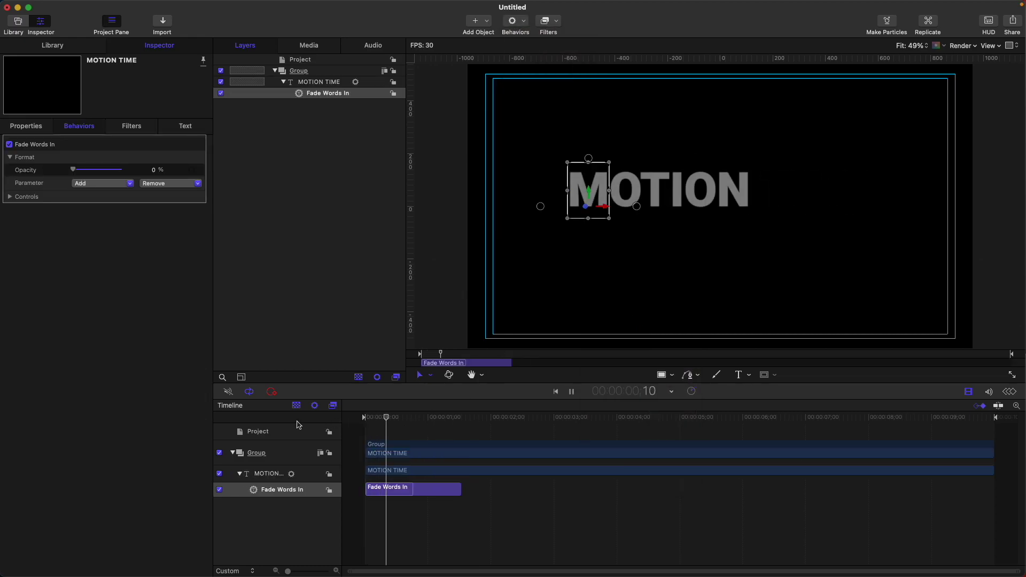
pyautogui.press('space')
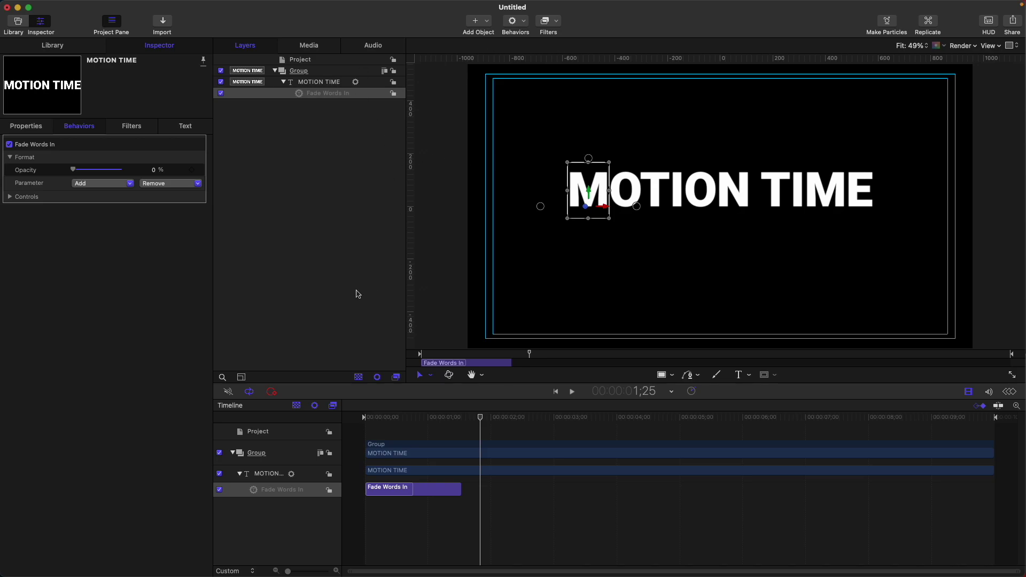
pyautogui.press('Delete')
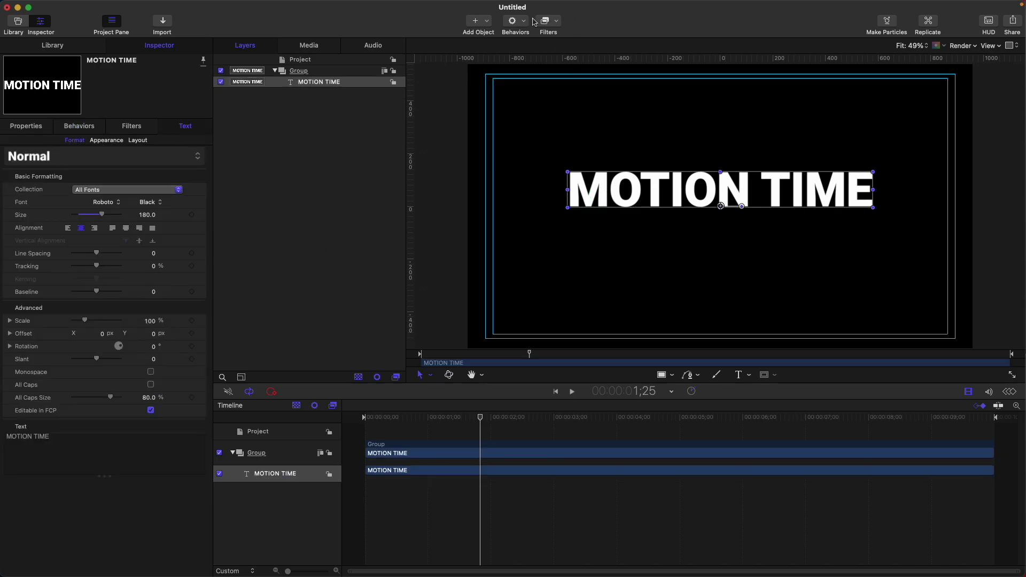
pyautogui.click(515, 22)
pyautogui.moveTo(561, 166)
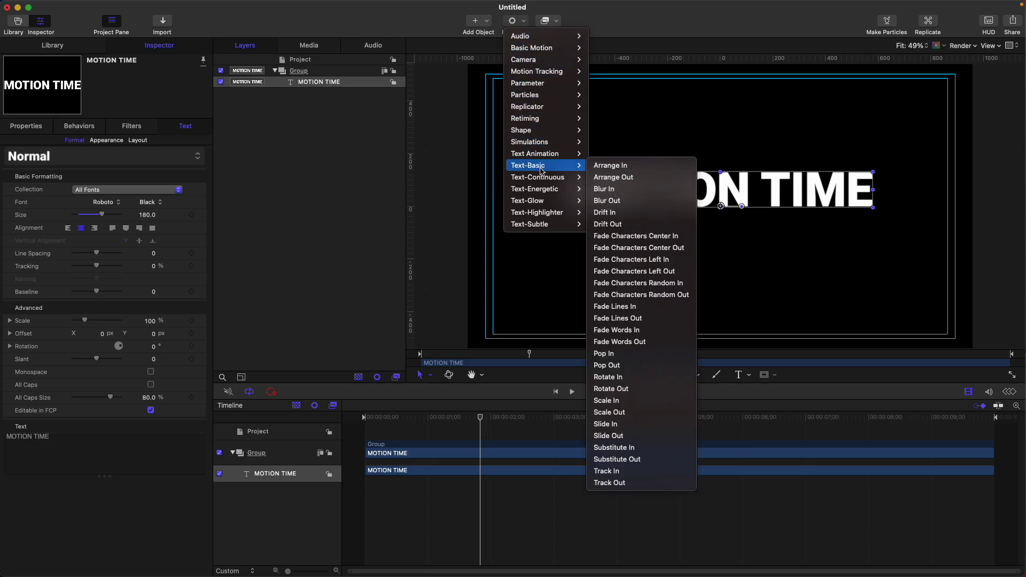
pyautogui.click(603, 472)
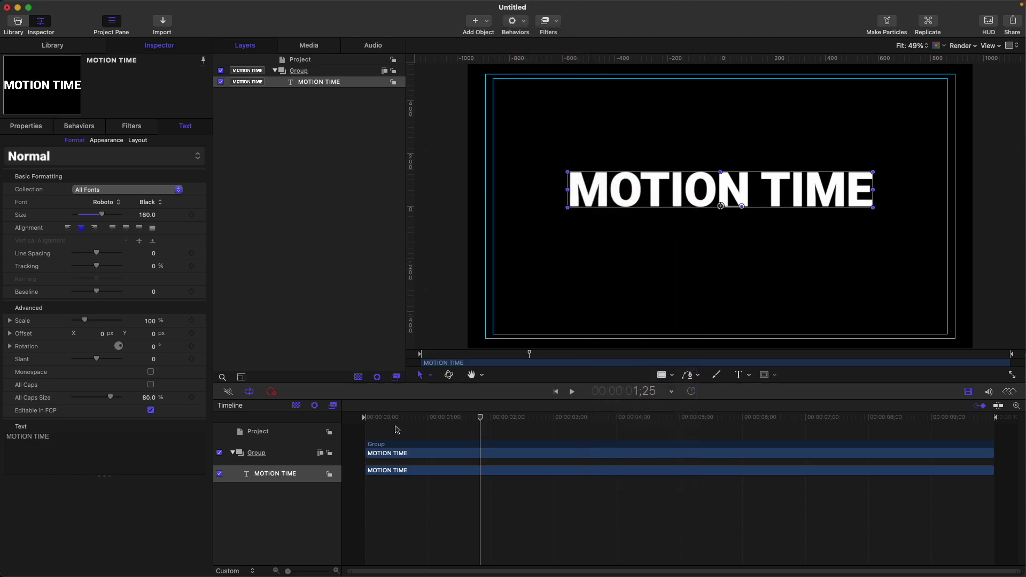
pyautogui.moveTo(443, 417); pyautogui.dragTo(252, 419)
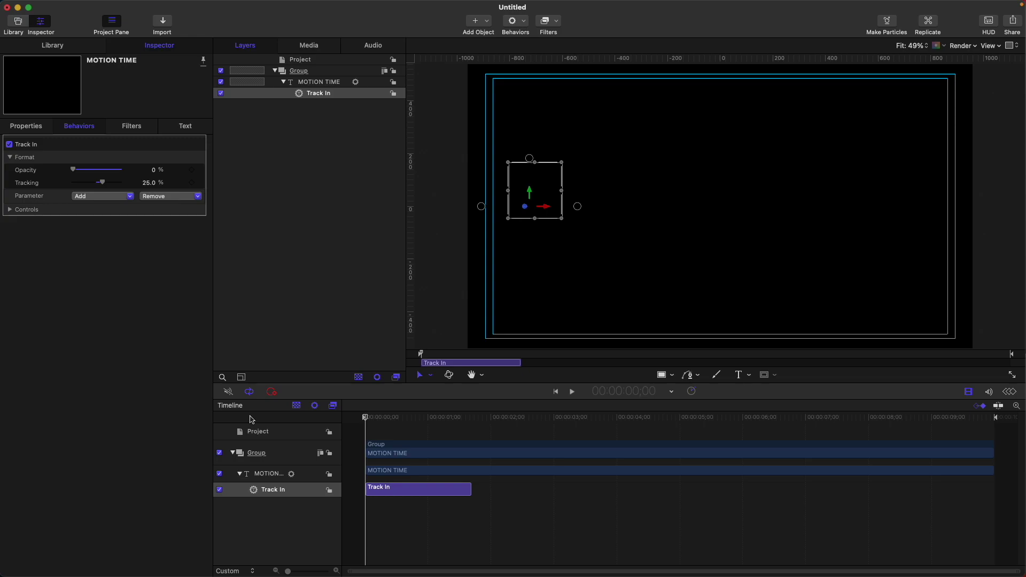
pyautogui.press('space')
pyautogui.press('space')
pyautogui.press('BackSpace')
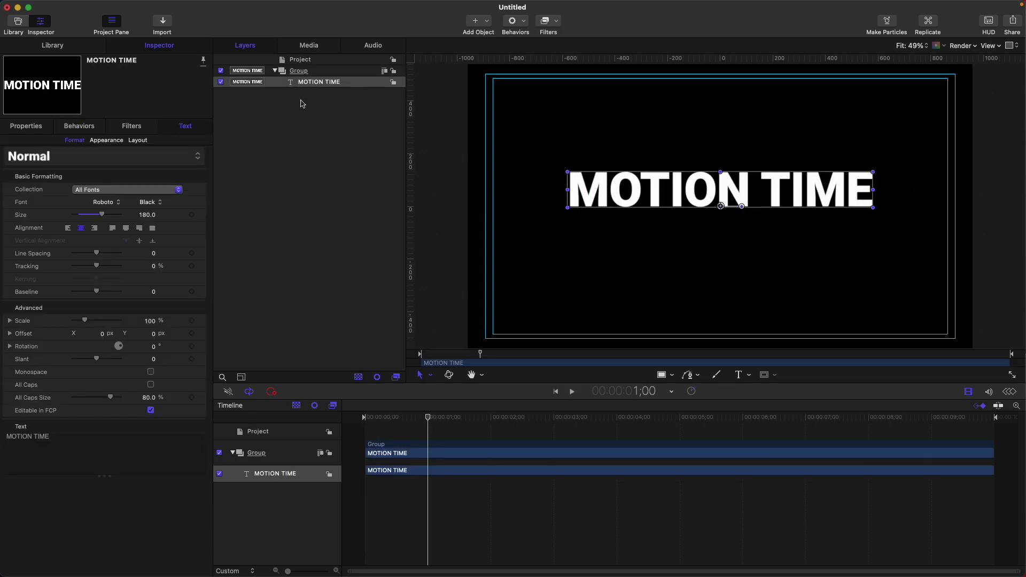
pyautogui.click(507, 24)
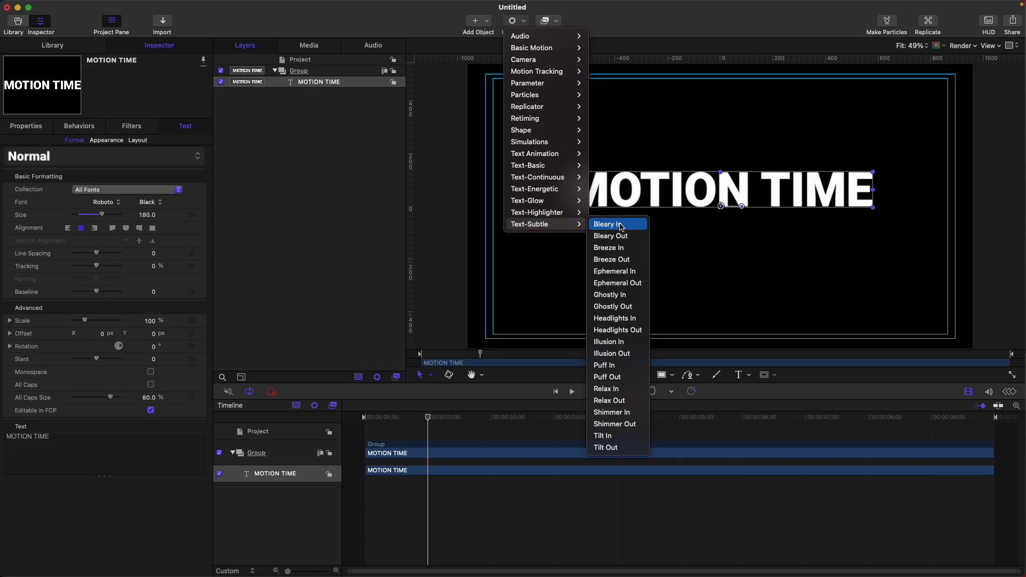
pyautogui.click(625, 296)
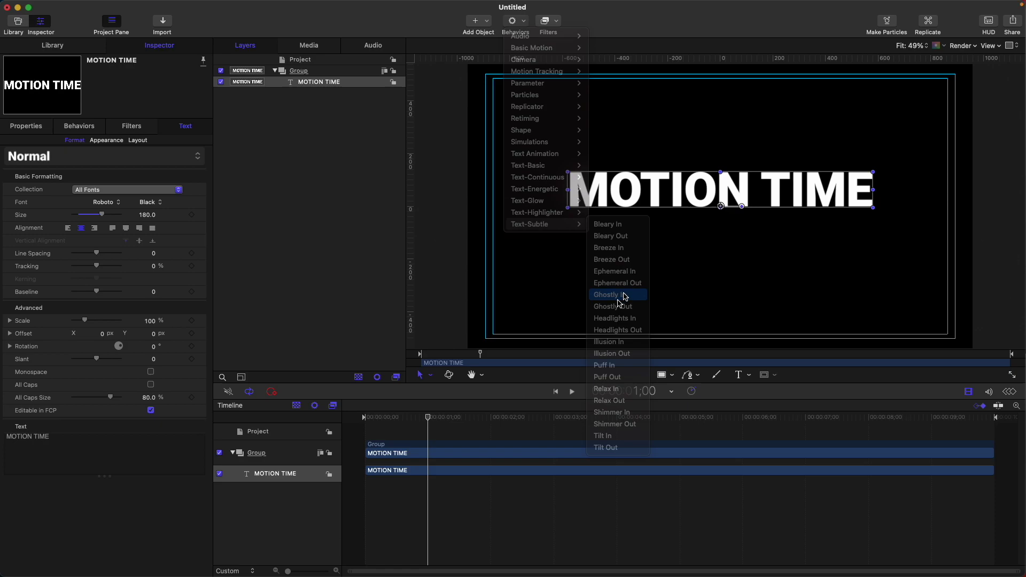
pyautogui.moveTo(428, 420); pyautogui.dragTo(280, 416)
pyautogui.press('space')
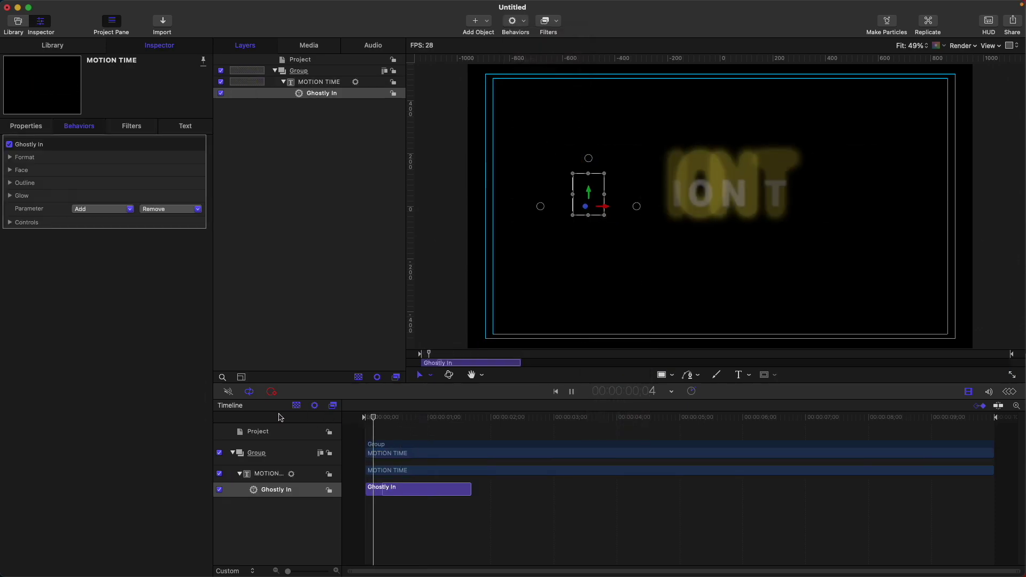
pyautogui.press('space')
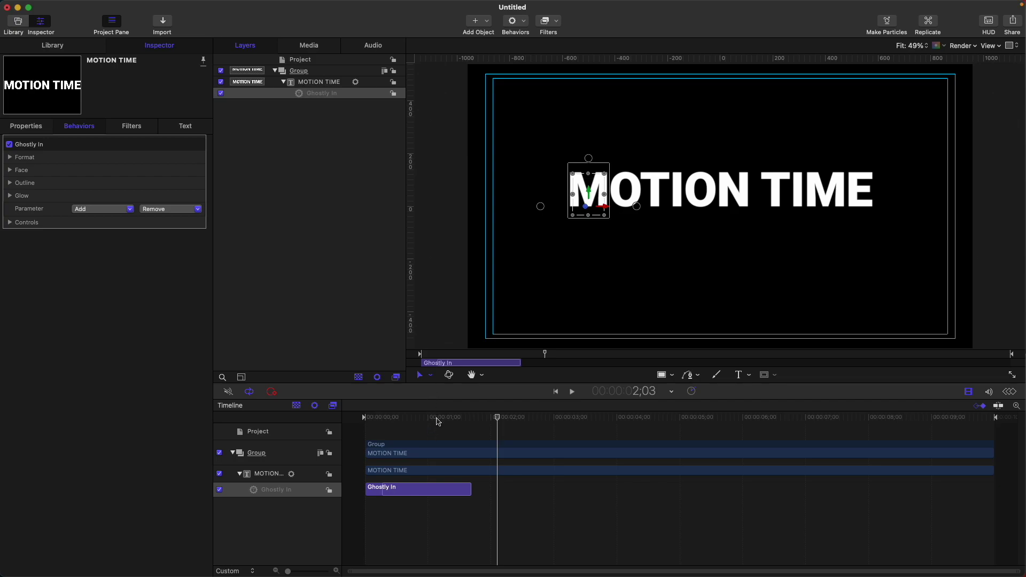
pyautogui.click(267, 495)
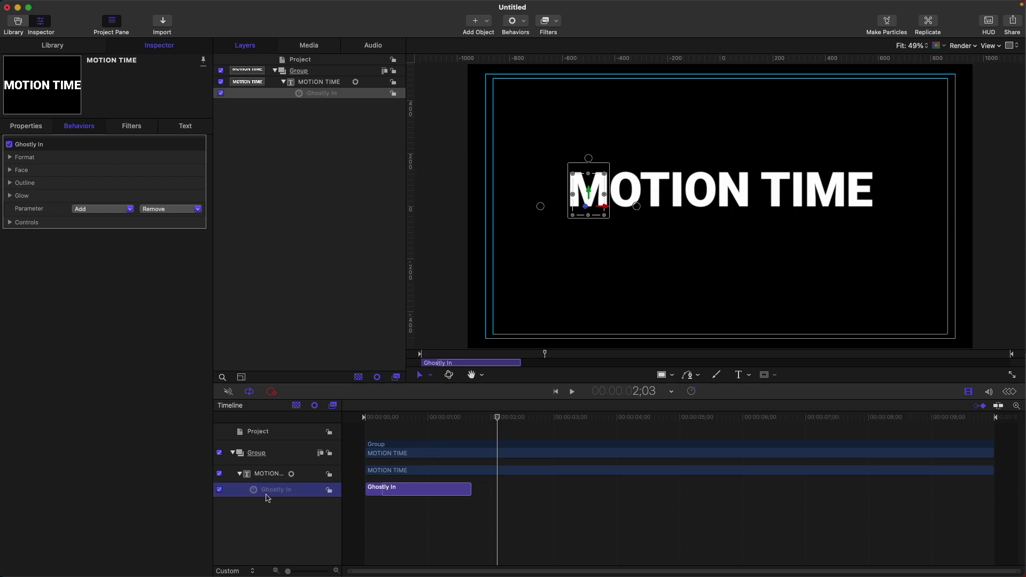
# Replace Ghostly In with a Sequence Text behavior, starting from the first frame.
pyautogui.press('Delete')
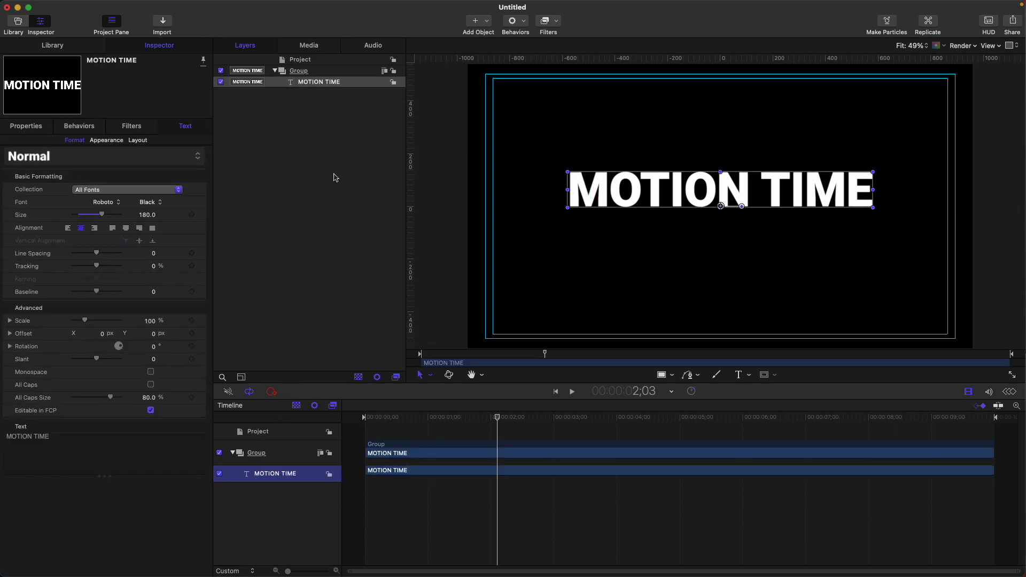
pyautogui.moveTo(463, 415); pyautogui.dragTo(324, 424)
pyautogui.click(516, 21)
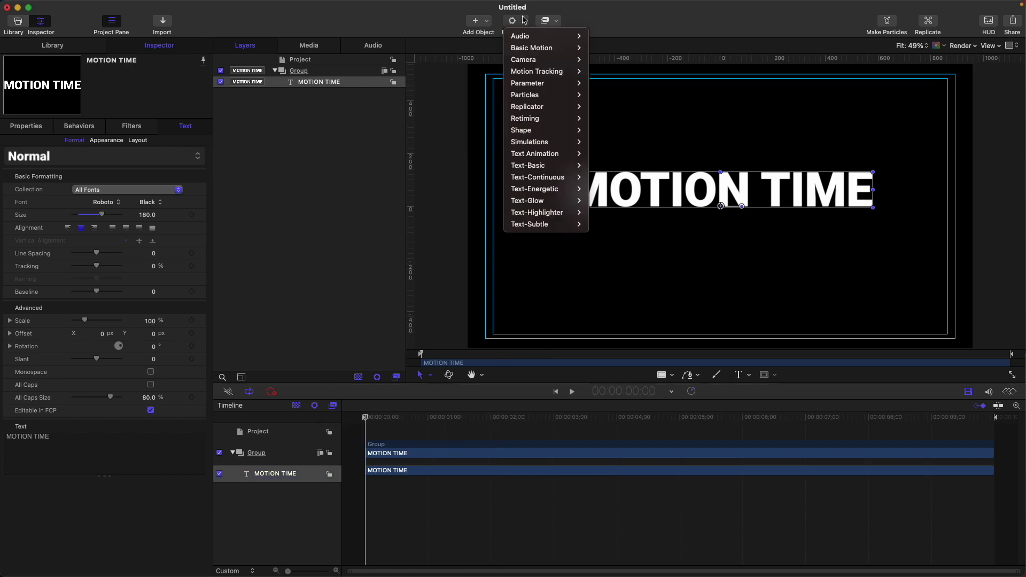
pyautogui.moveTo(545, 155)
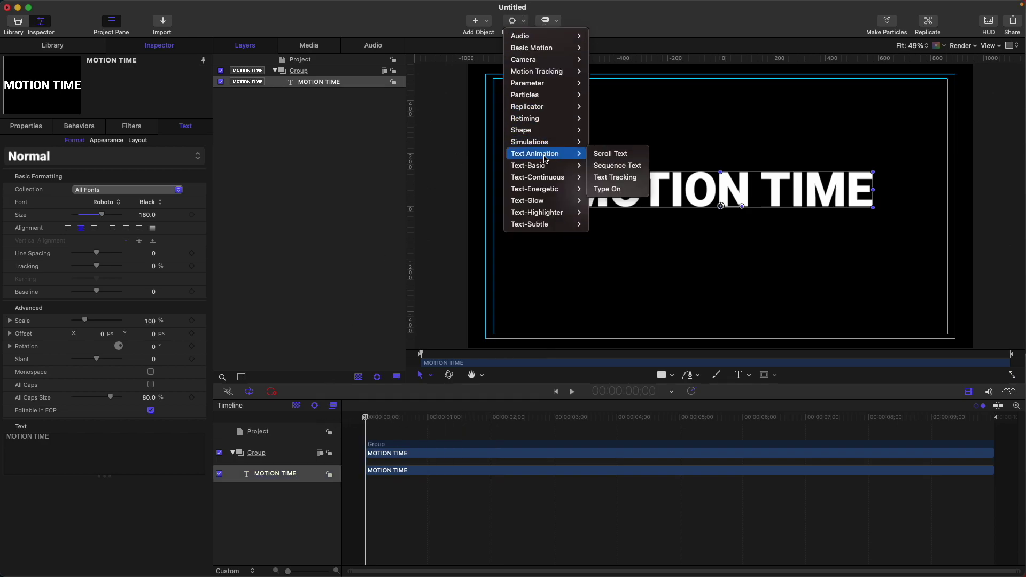
pyautogui.click(633, 166)
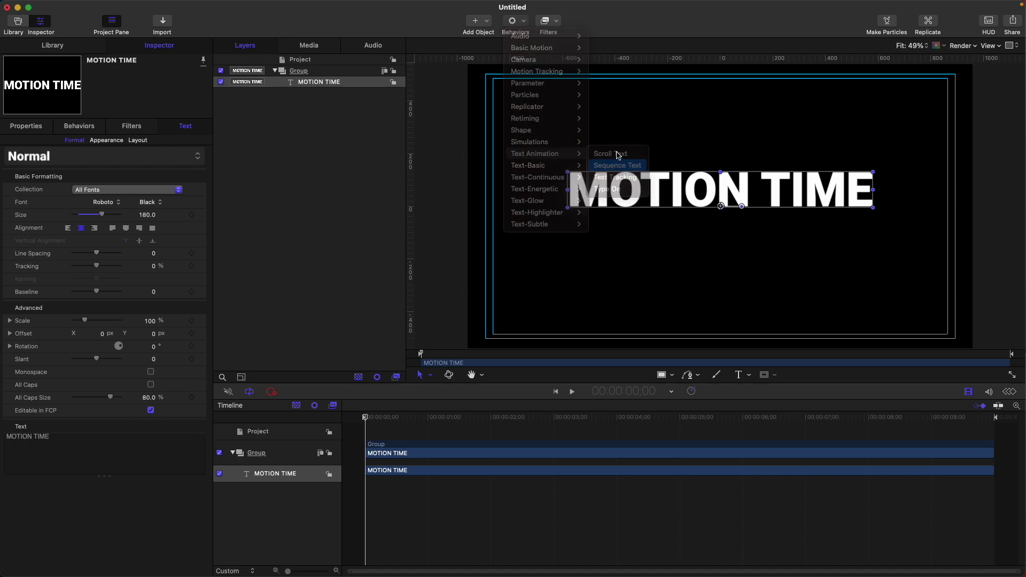
# Browse the behaviors list again and close it without adding another behavior.
pyautogui.click(513, 19)
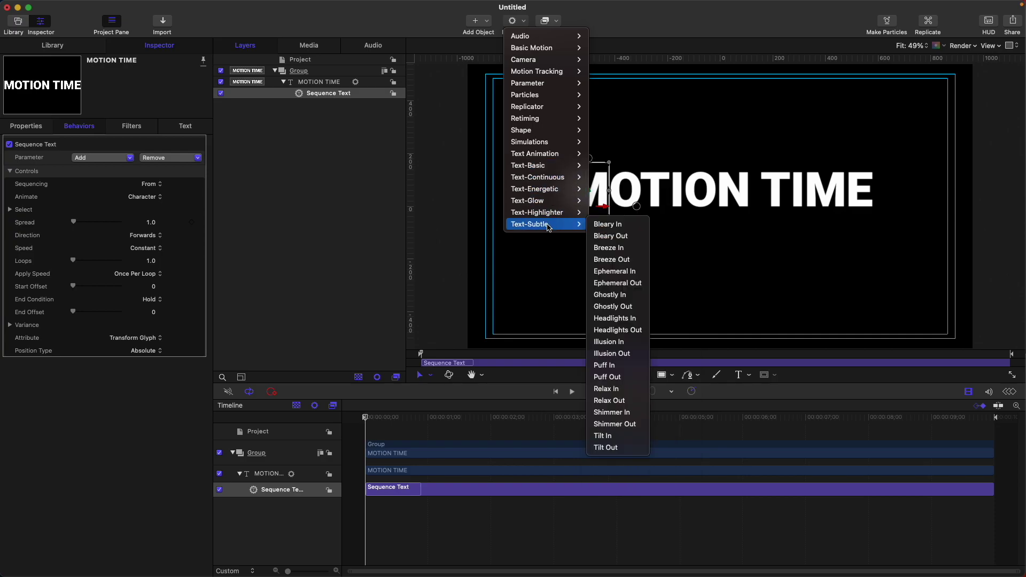
pyautogui.moveTo(545, 166)
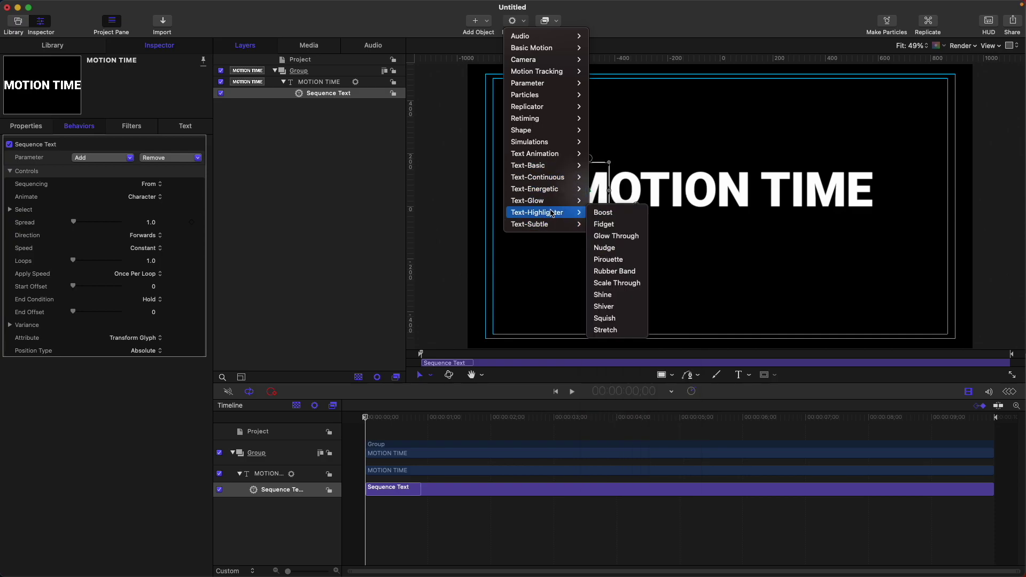
pyautogui.click(334, 97)
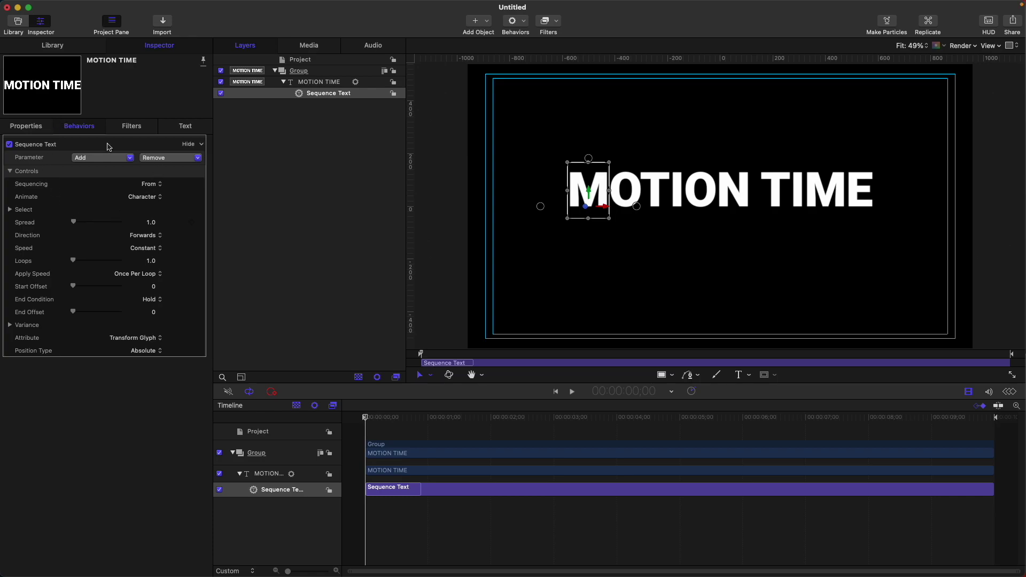
pyautogui.moveTo(128, 147)
# Add Position to Sequence Text with a Y offset of -300 px and preview it.
pyautogui.click(122, 162)
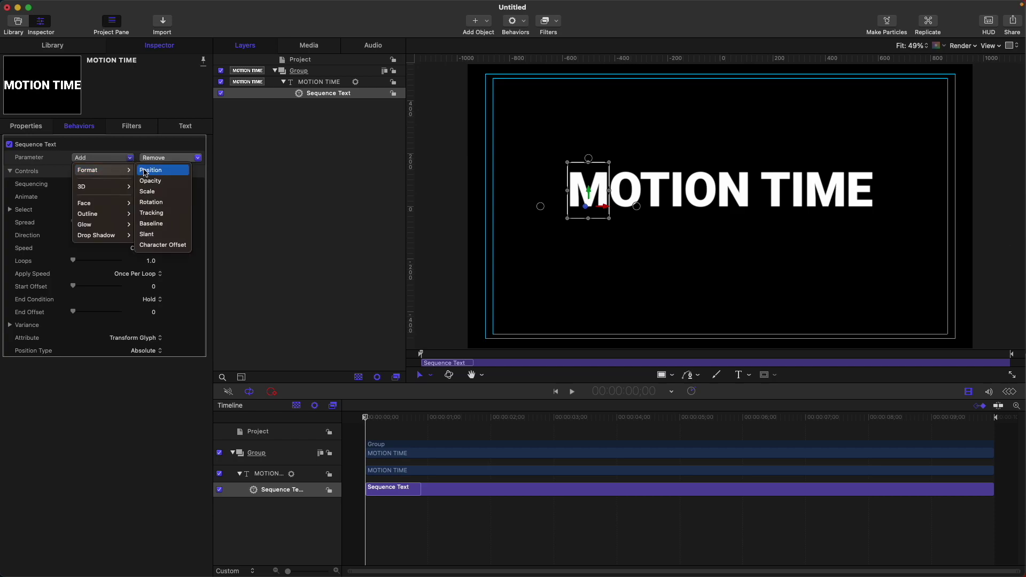
pyautogui.click(144, 170)
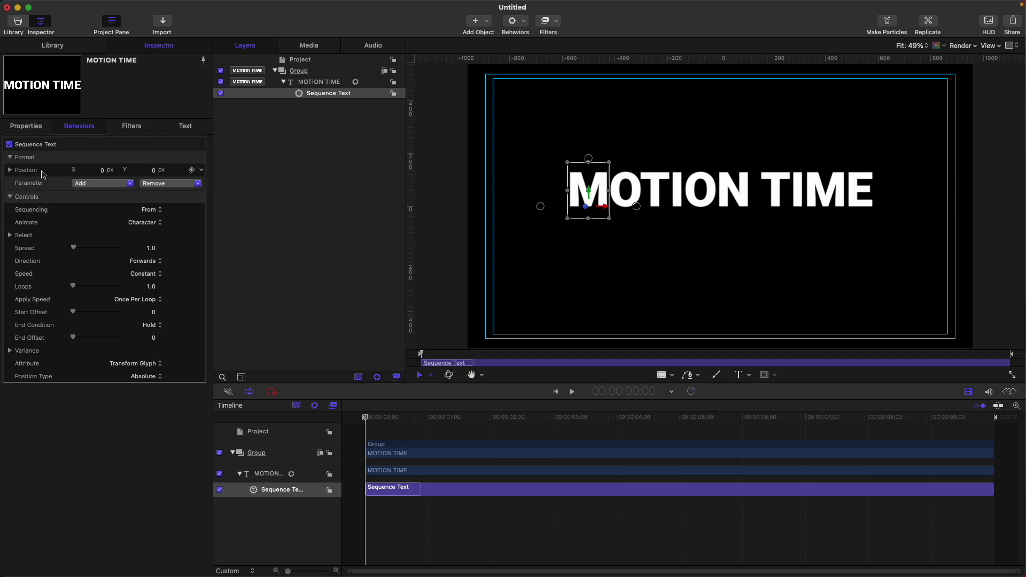
pyautogui.click(154, 172)
pyautogui.write('-56.8')
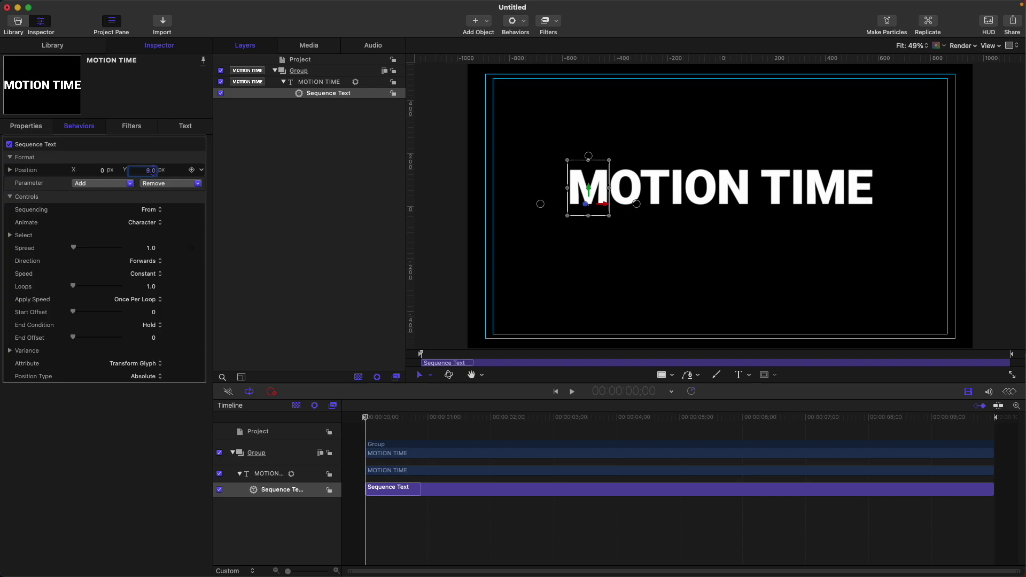
pyautogui.moveTo(153, 173); pyautogui.dragTo(141, 173)
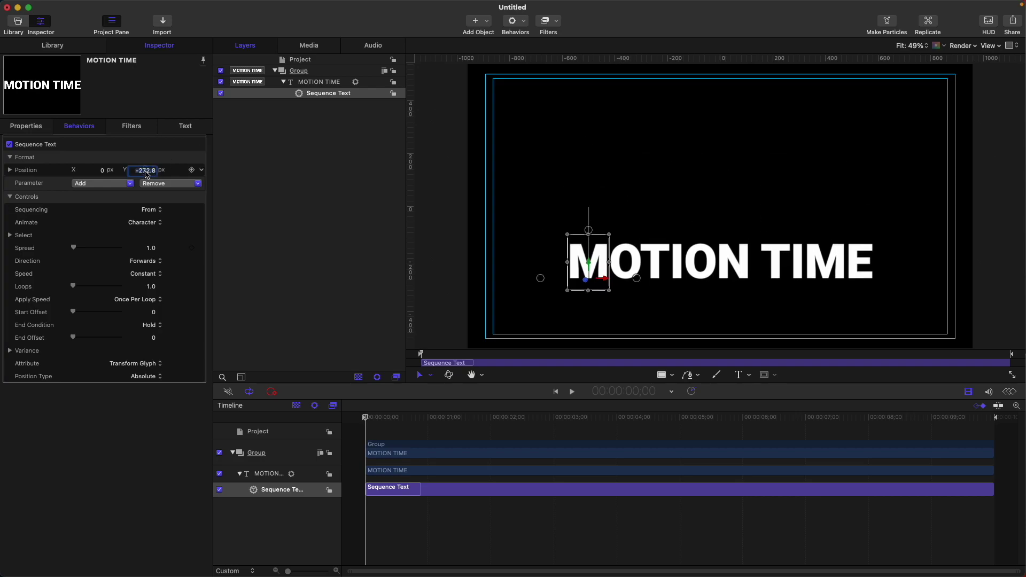
pyautogui.write('-300')
pyautogui.press('Return')
pyautogui.press('space')
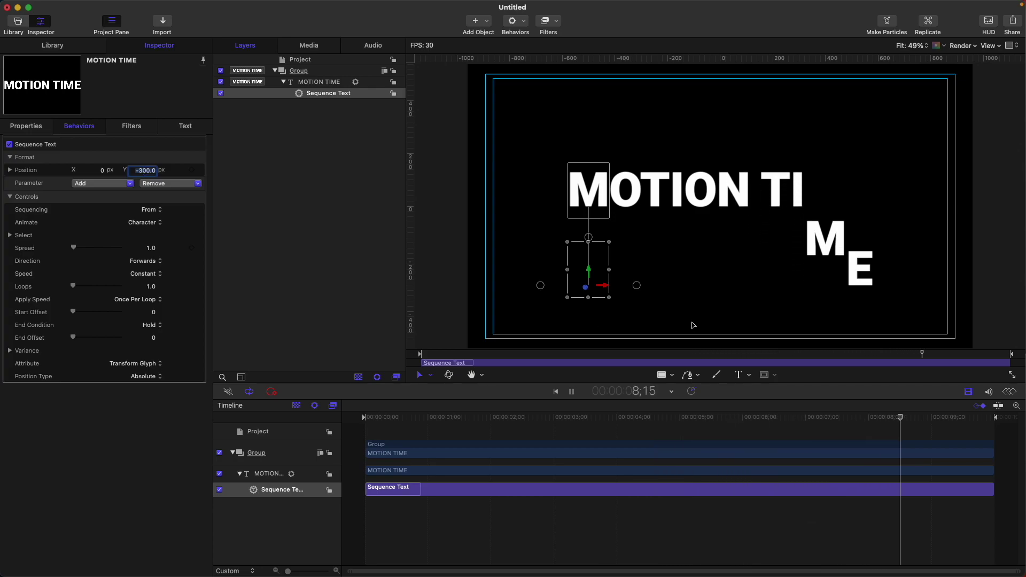
pyautogui.press('space')
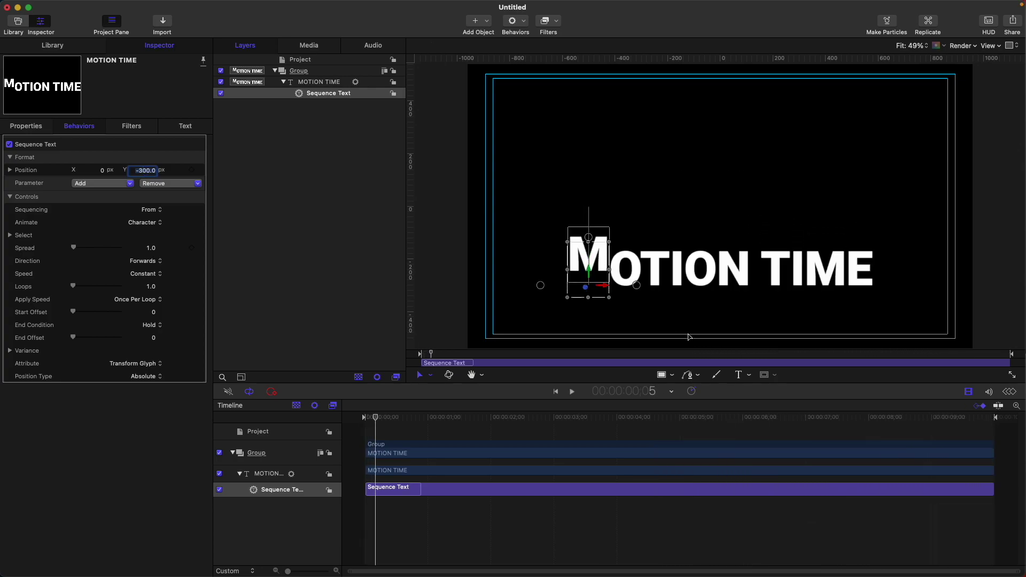
pyautogui.press('Right')
pyautogui.press('Home')
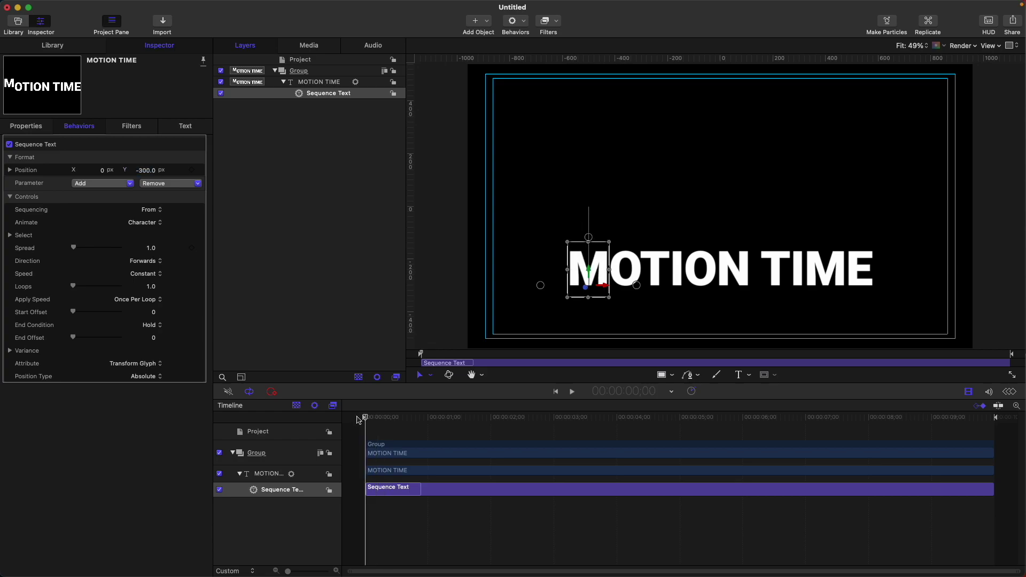
pyautogui.moveTo(362, 420); pyautogui.dragTo(785, 412)
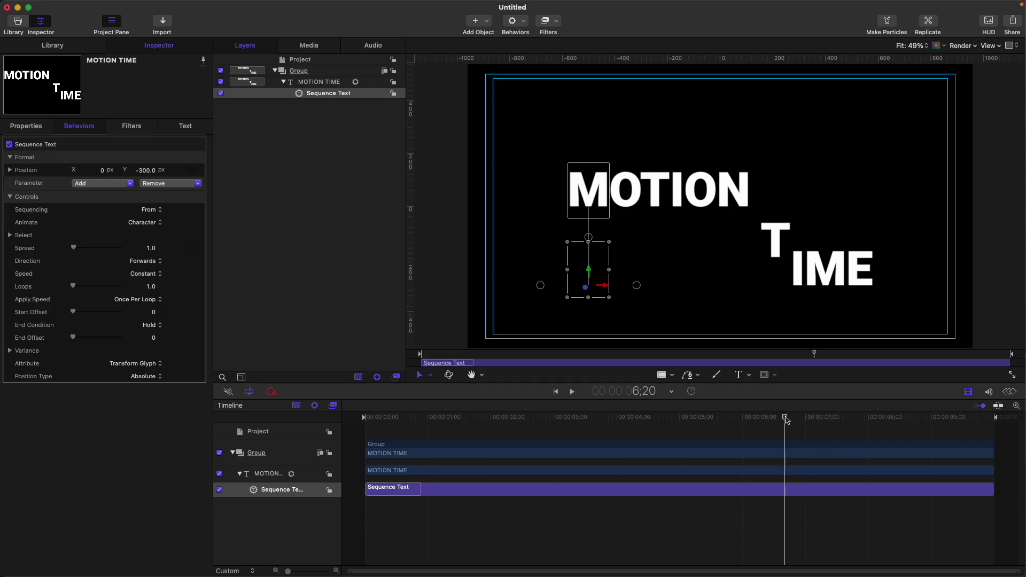
pyautogui.moveTo(785, 418); pyautogui.dragTo(575, 418)
pyautogui.moveTo(510, 419); pyautogui.dragTo(313, 414)
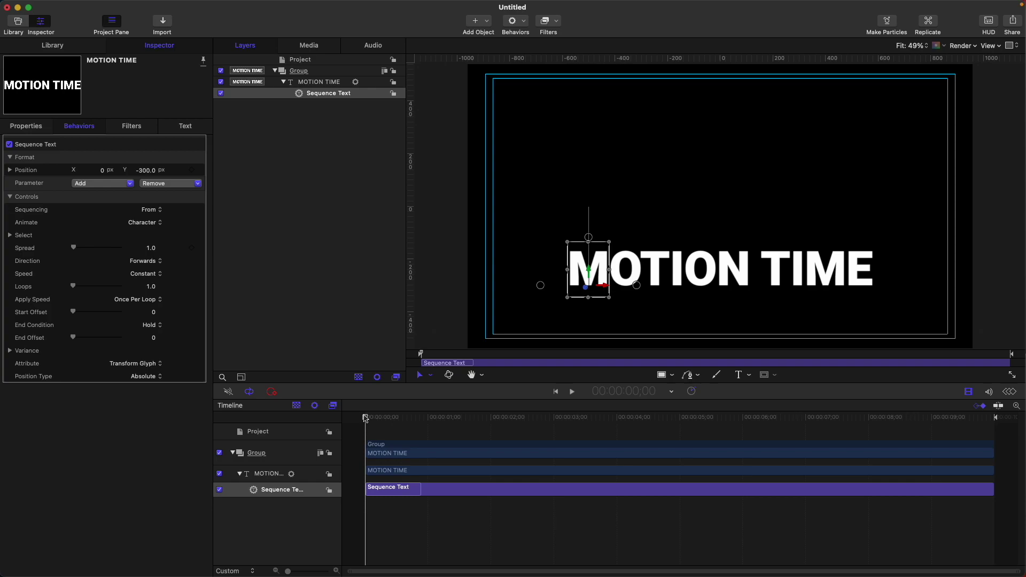
# Trim the Sequence Text behavior to end at 1:00, replay it, and return to frame one.
pyautogui.press('space')
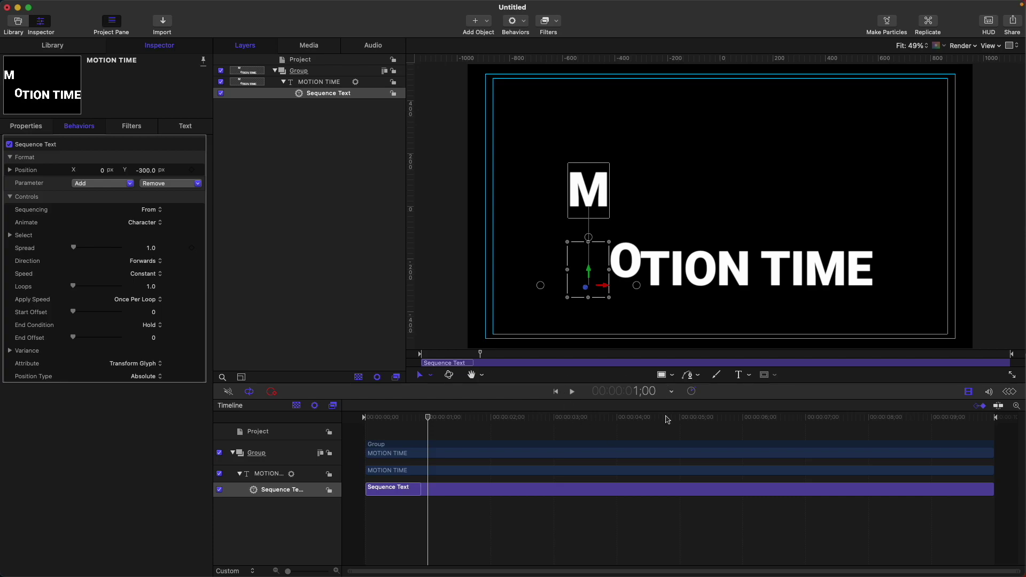
pyautogui.press('o')
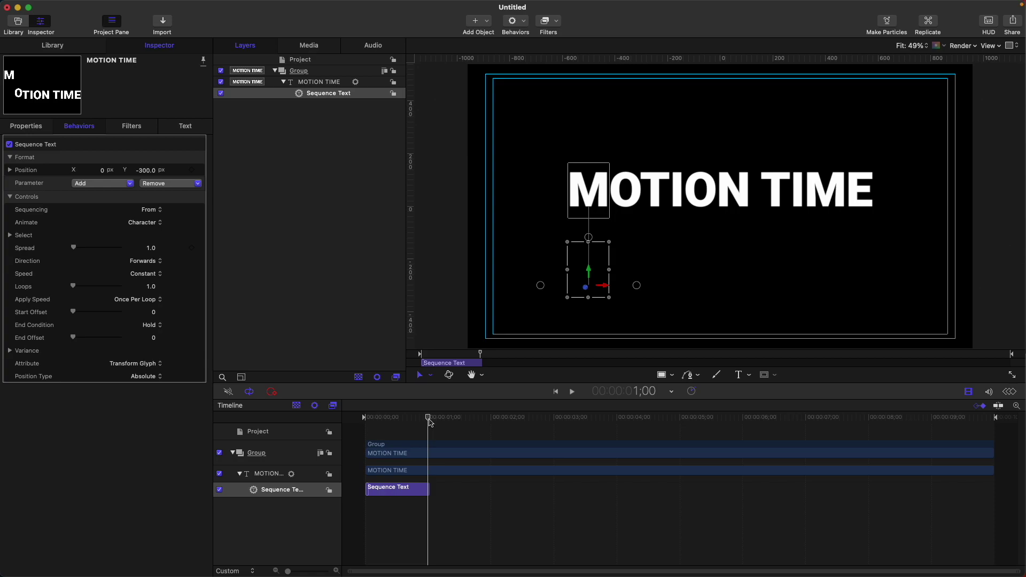
pyautogui.press('Home')
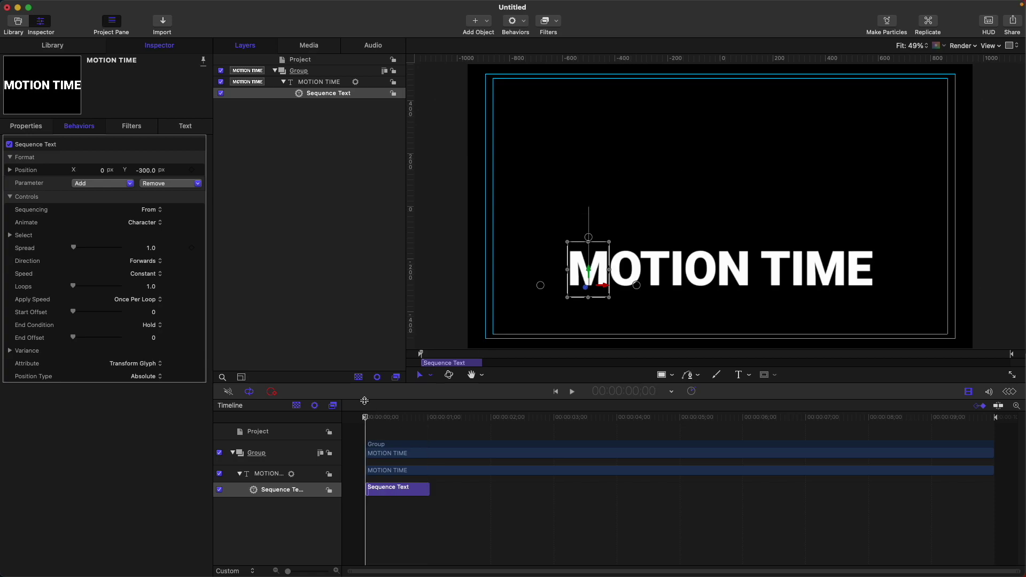
pyautogui.press('space')
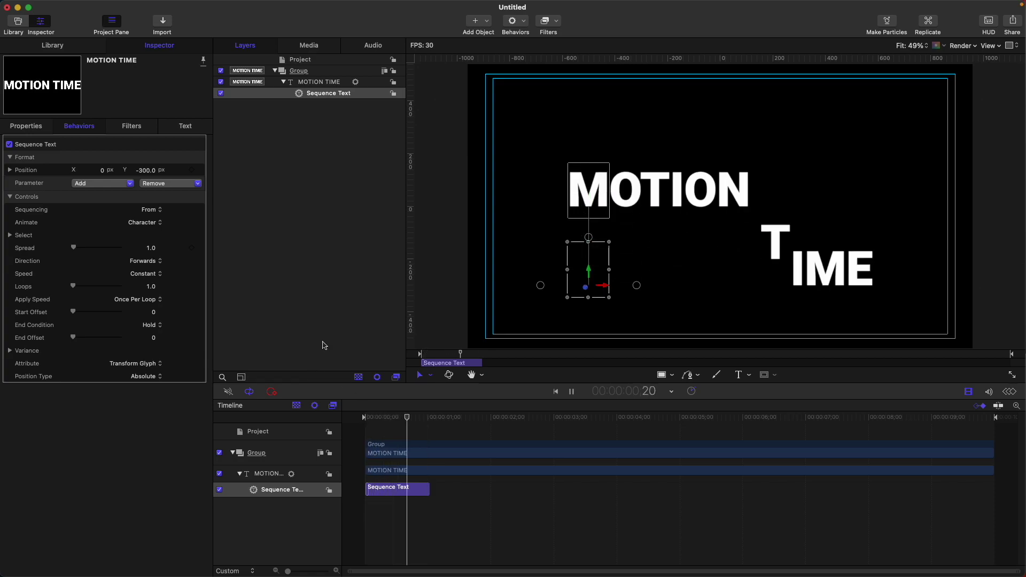
pyautogui.press('space')
pyautogui.click(399, 417)
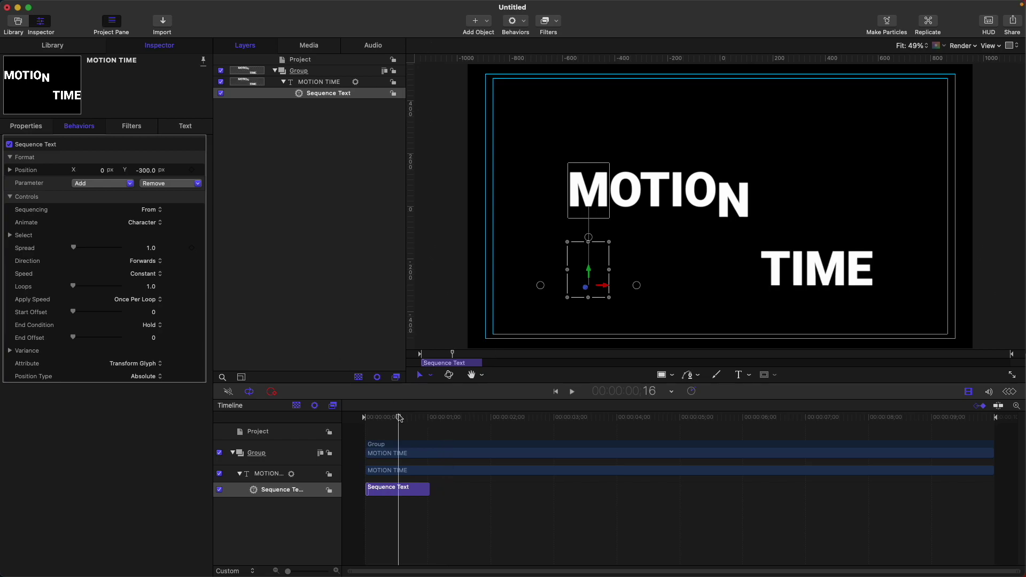
pyautogui.moveTo(399, 416); pyautogui.dragTo(327, 429)
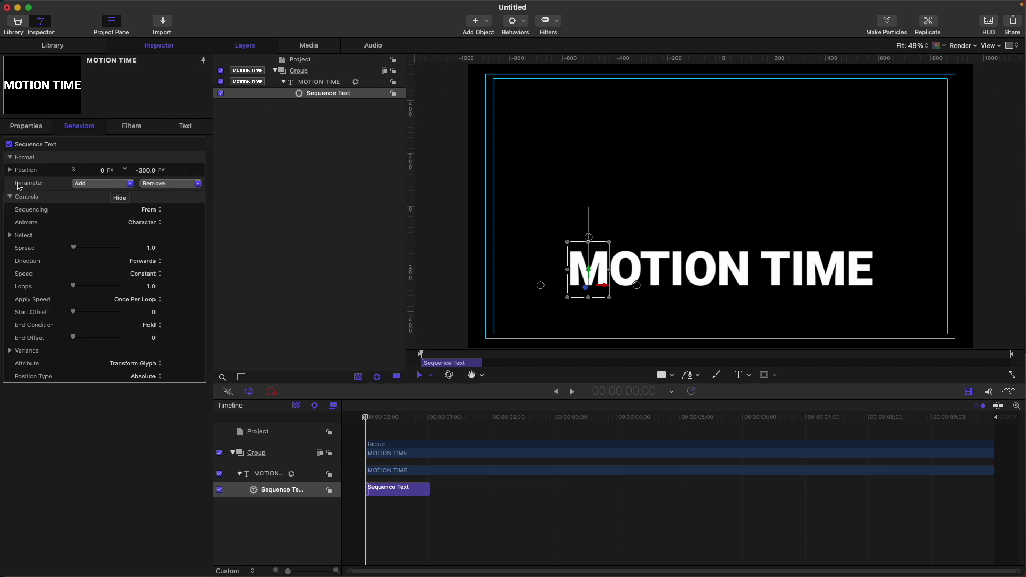
# Add Opacity to the Sequence Text parameters and set it to 0%.
pyautogui.click(100, 187)
pyautogui.moveTo(103, 198)
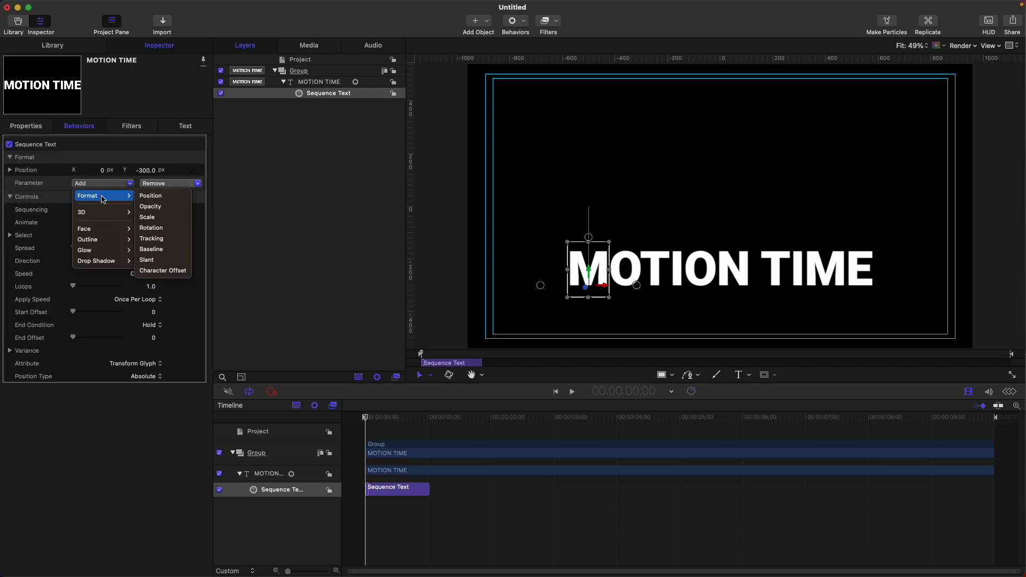
pyautogui.click(149, 212)
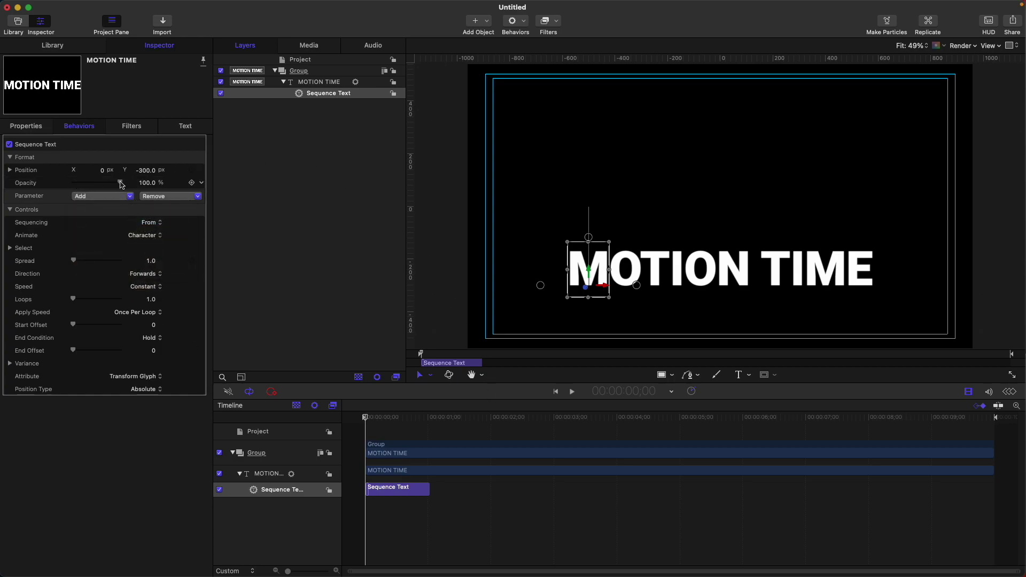
pyautogui.moveTo(119, 184); pyautogui.dragTo(73, 183)
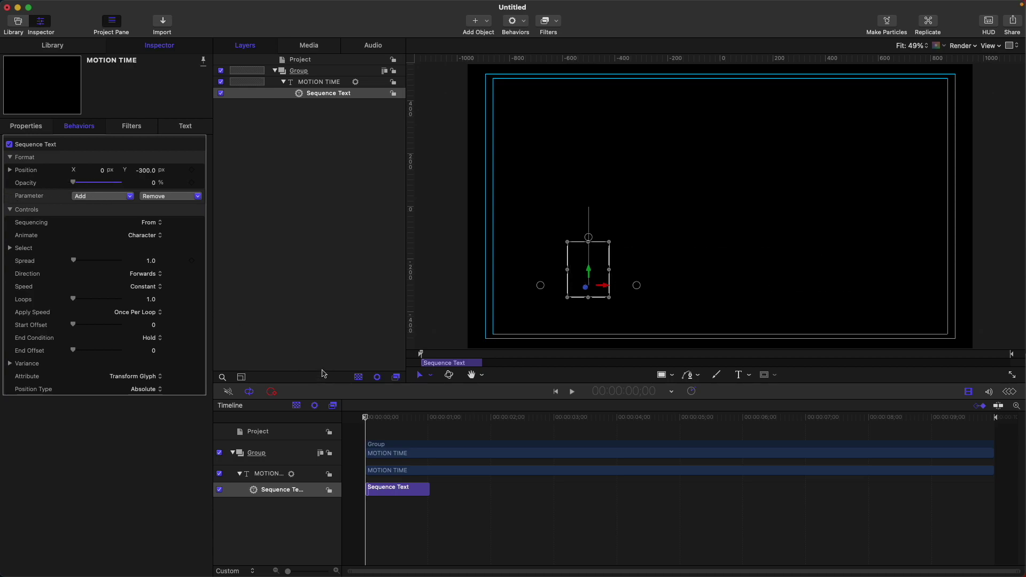
# Preview the rising, fading letters and replay them from near the start.
pyautogui.press('space')
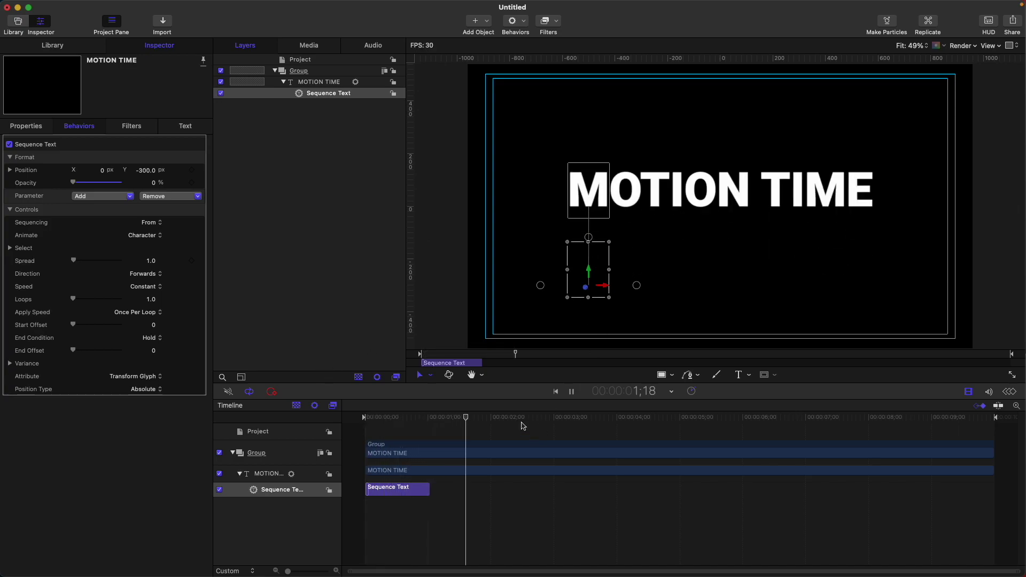
pyautogui.press('space')
pyautogui.moveTo(463, 422); pyautogui.dragTo(364, 421)
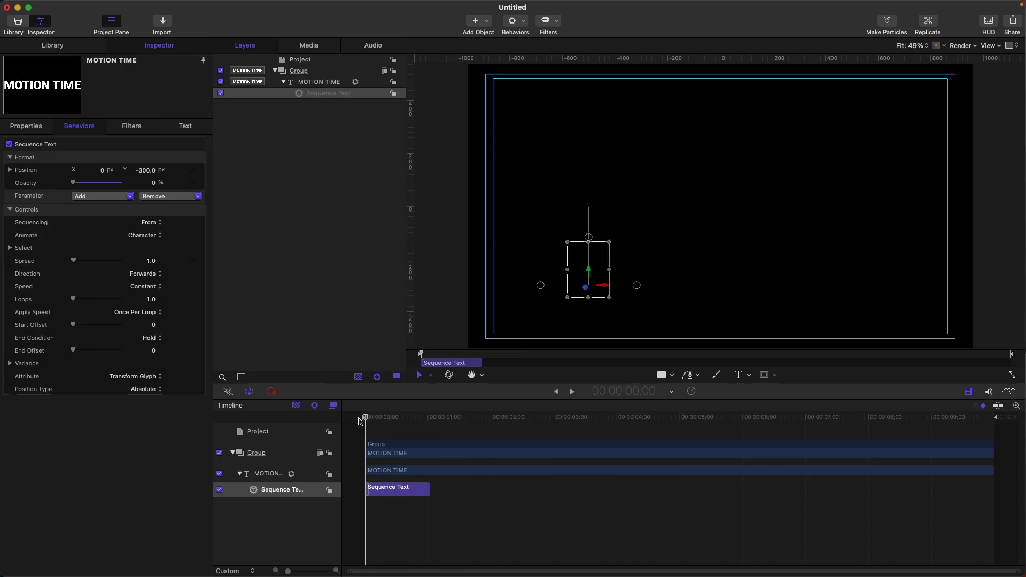
pyautogui.press('space')
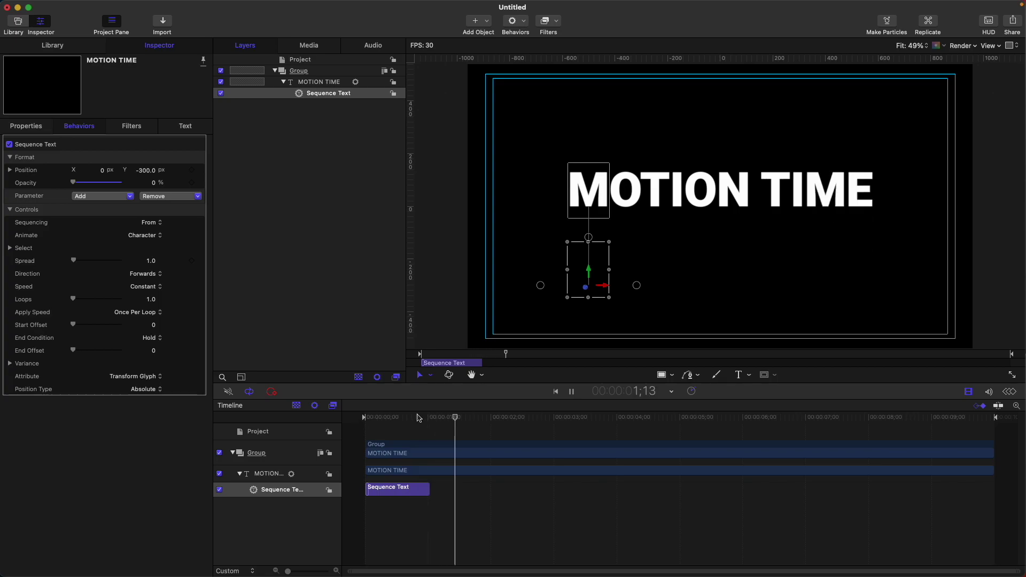
# Add Rotation to the Sequence Text parameters, stop playback, and collapse the Rotation row.
pyautogui.click(102, 196)
pyautogui.click(101, 208)
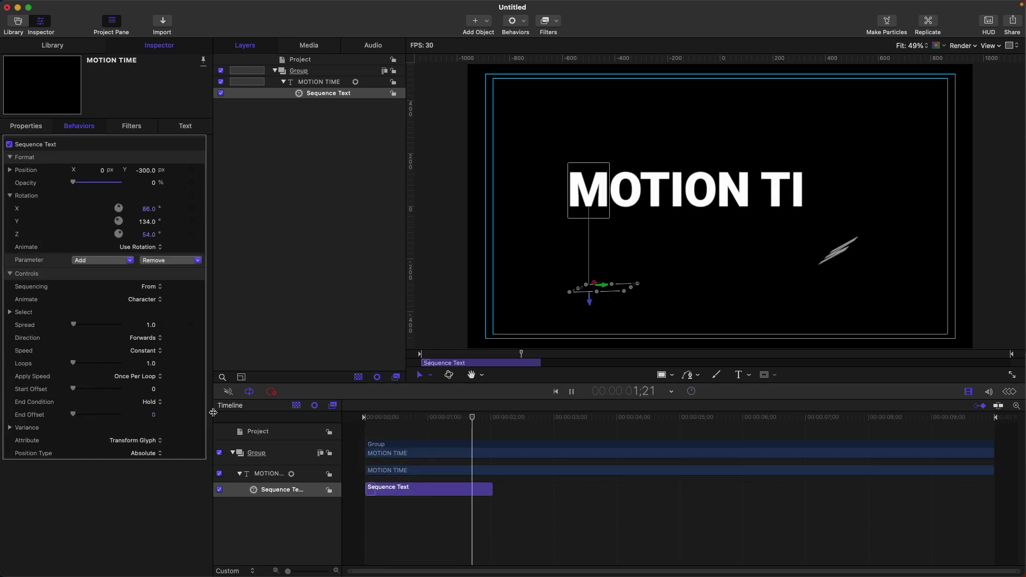
pyautogui.press('space')
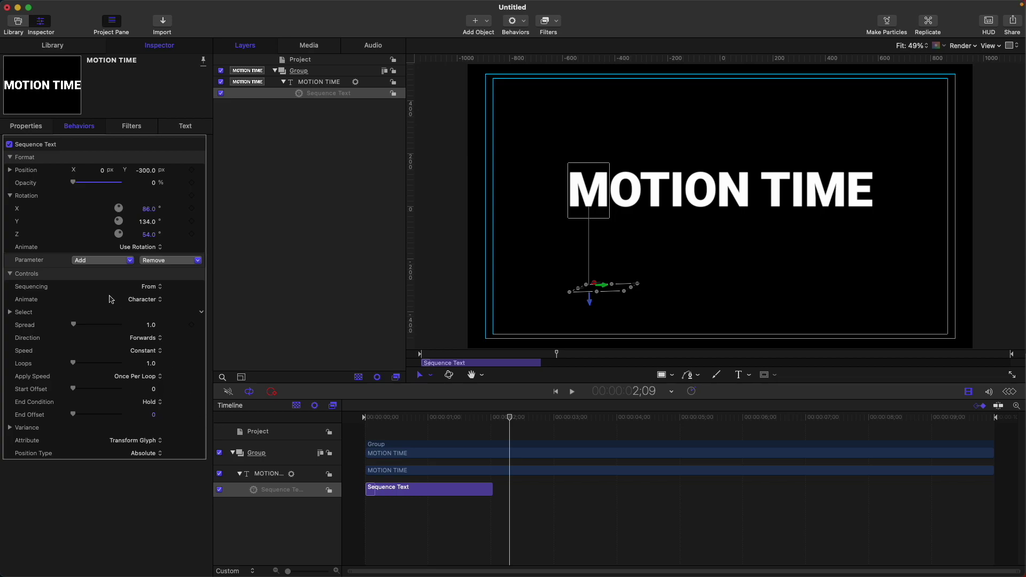
pyautogui.click(10, 196)
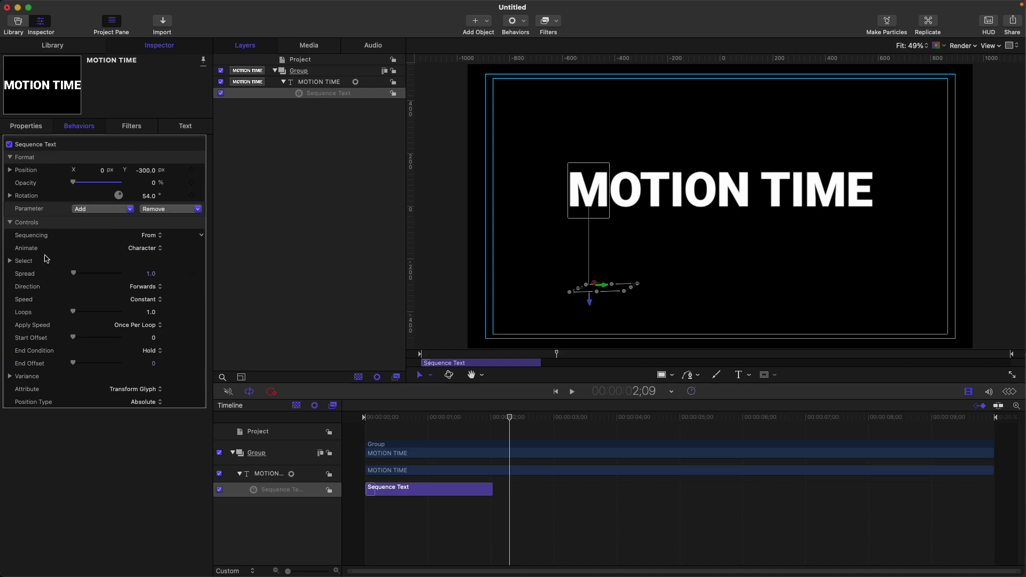
# Browse the Parameter Add menu's Format and 3D submenus.
pyautogui.click(100, 212)
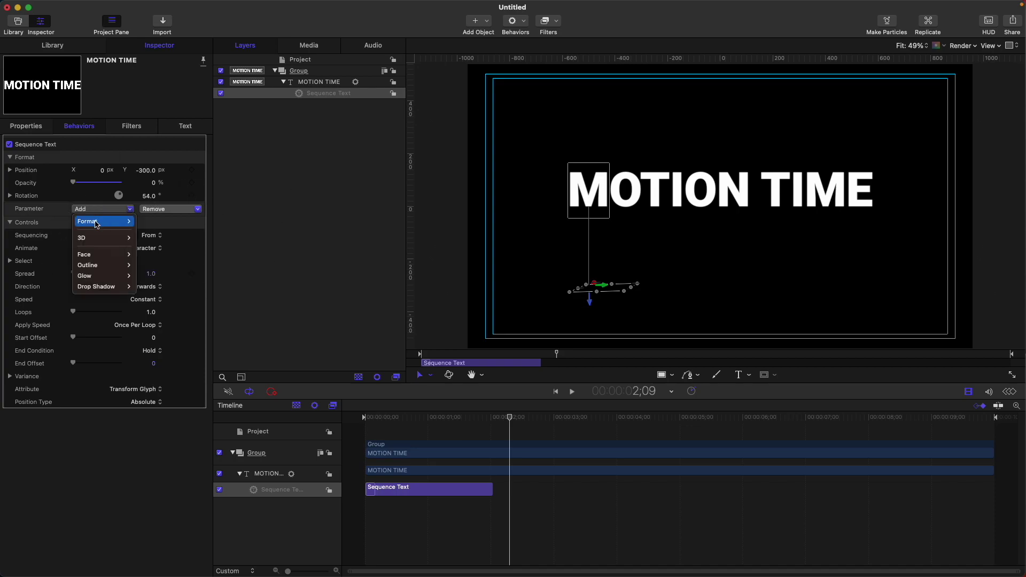
pyautogui.moveTo(96, 225)
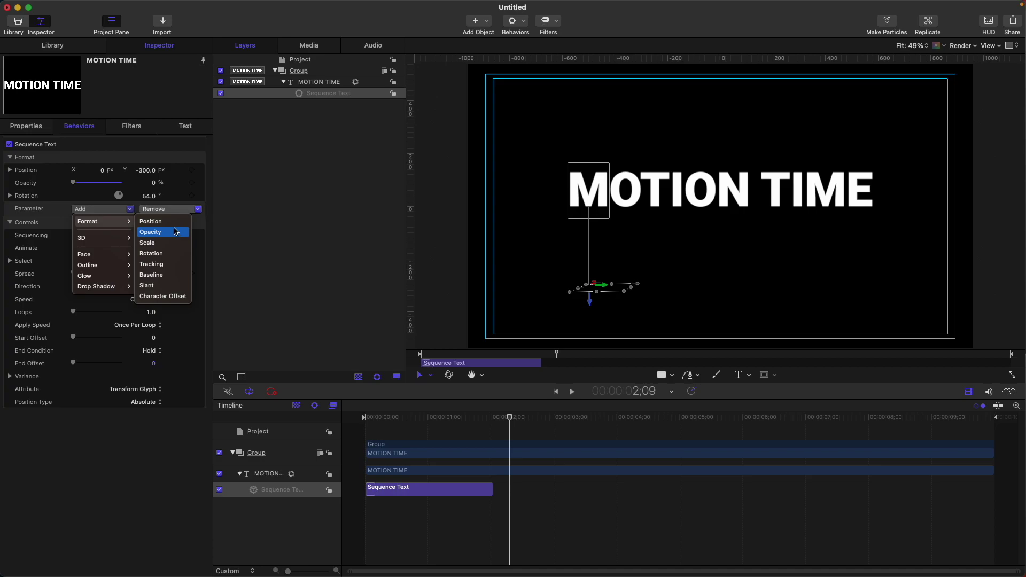
pyautogui.moveTo(103, 245)
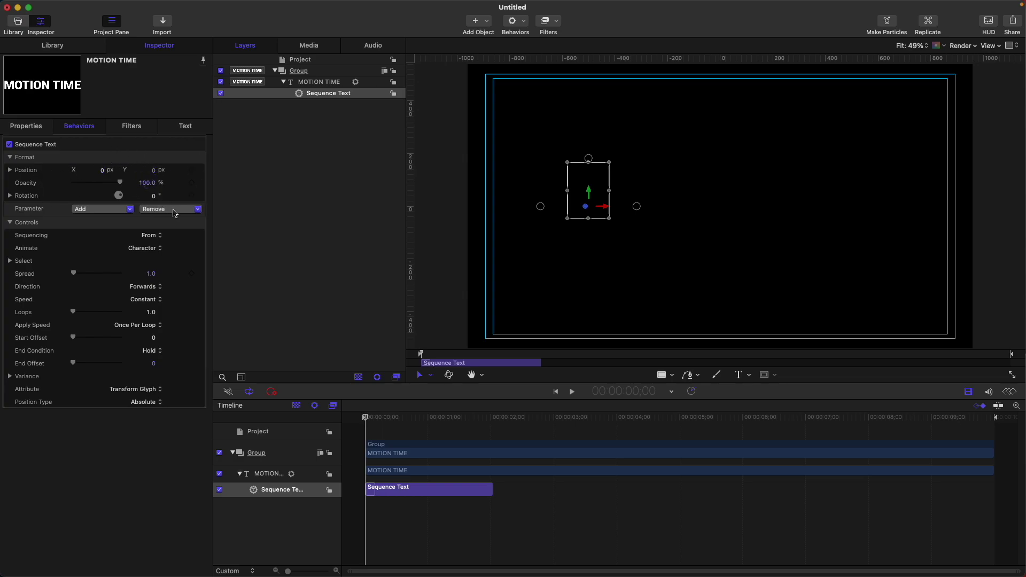
# Remove Rotation via Parameter Remove > Format, keeping only Position and Opacity.
pyautogui.click(195, 209)
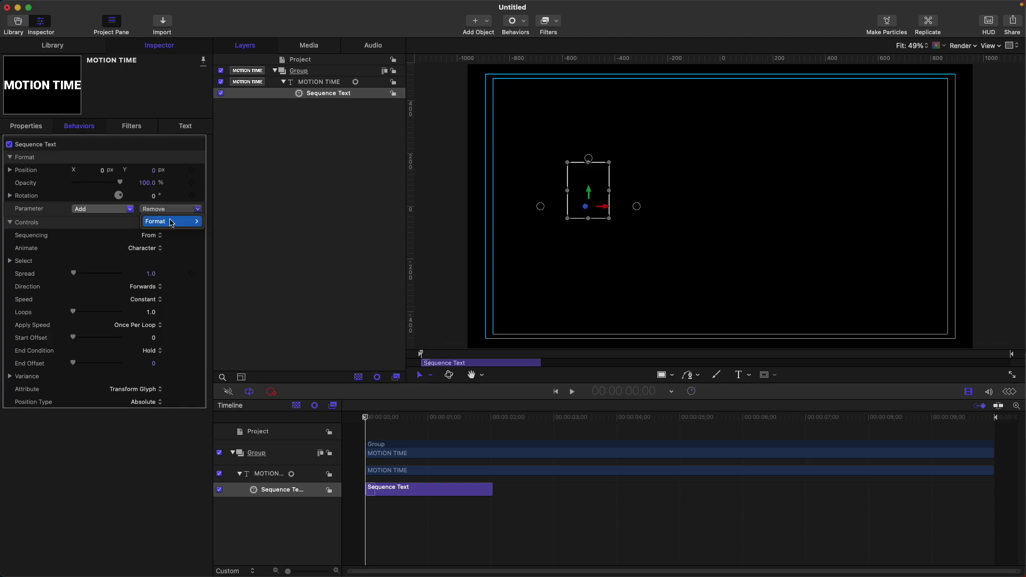
pyautogui.moveTo(166, 225)
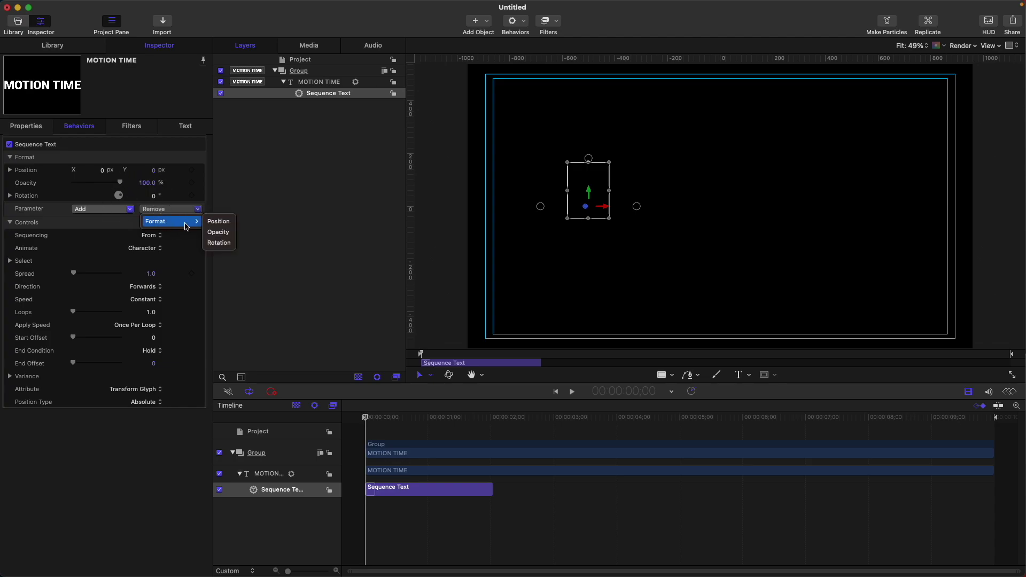
pyautogui.click(220, 243)
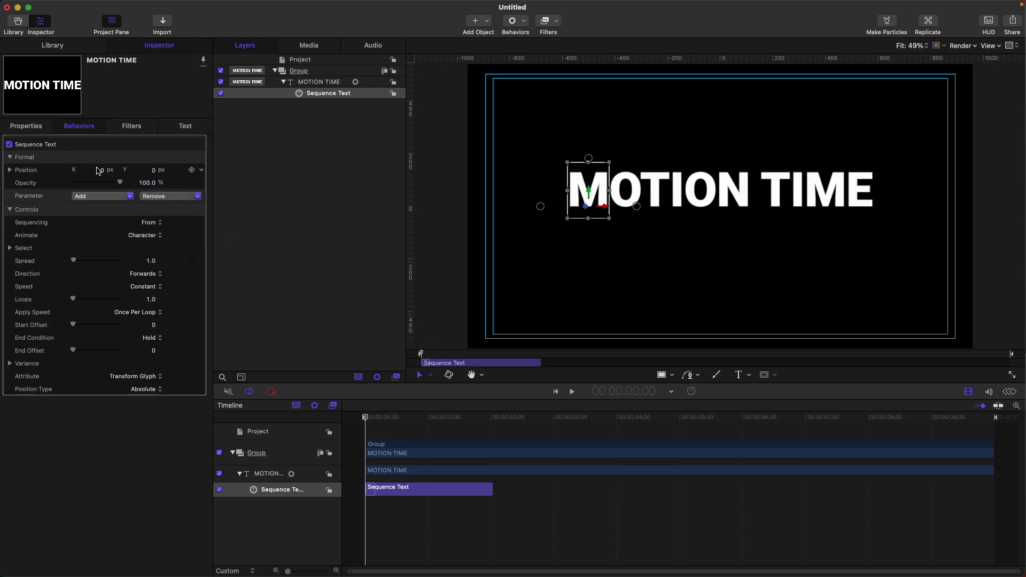